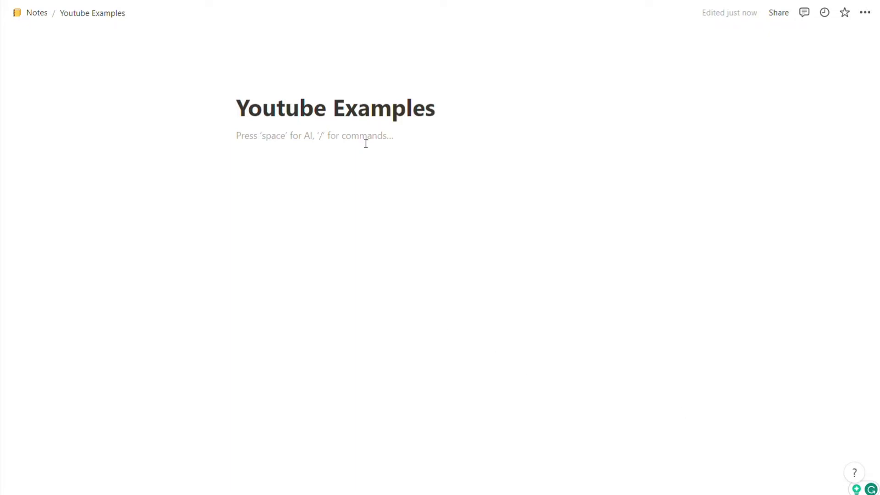
Step: Insert a /page sub-page as a Board backed by a new database with To-do, In progress and Complete columns
type("/")
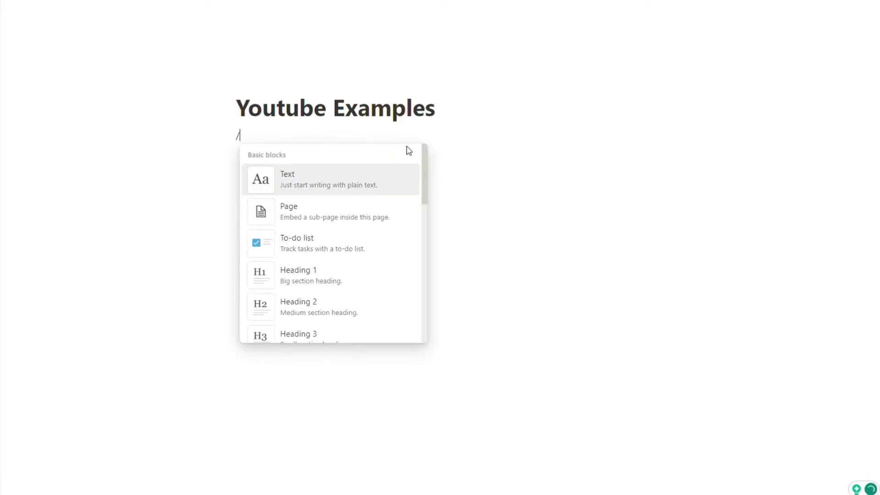
type("page")
left_click(291, 178)
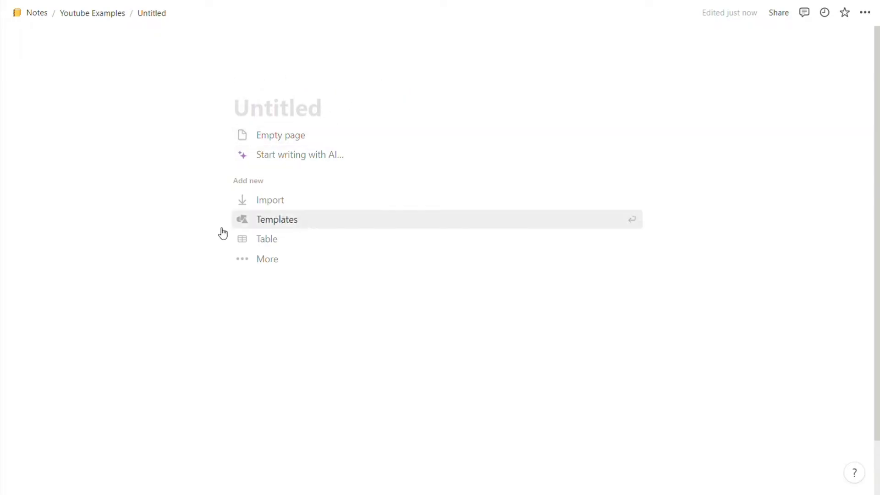
left_click(281, 260)
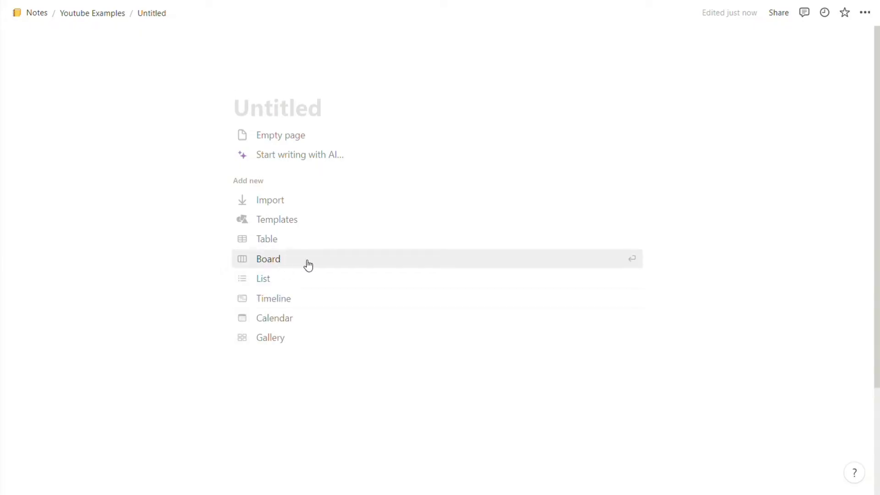
left_click(279, 265)
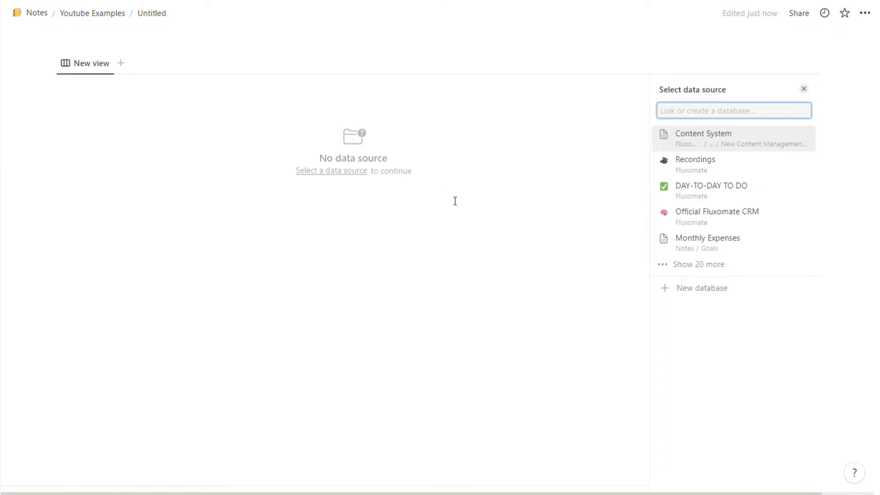
left_click(666, 288)
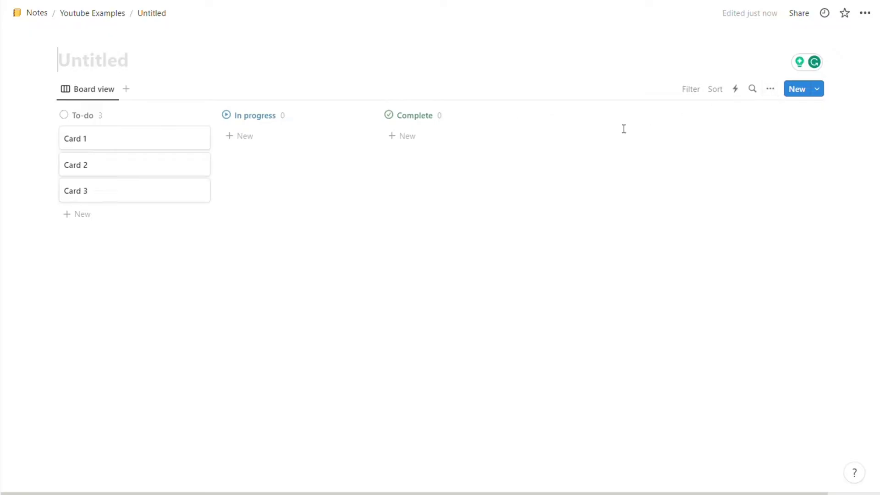
Step: Add a new Select property to the board named Stages
left_click(769, 92)
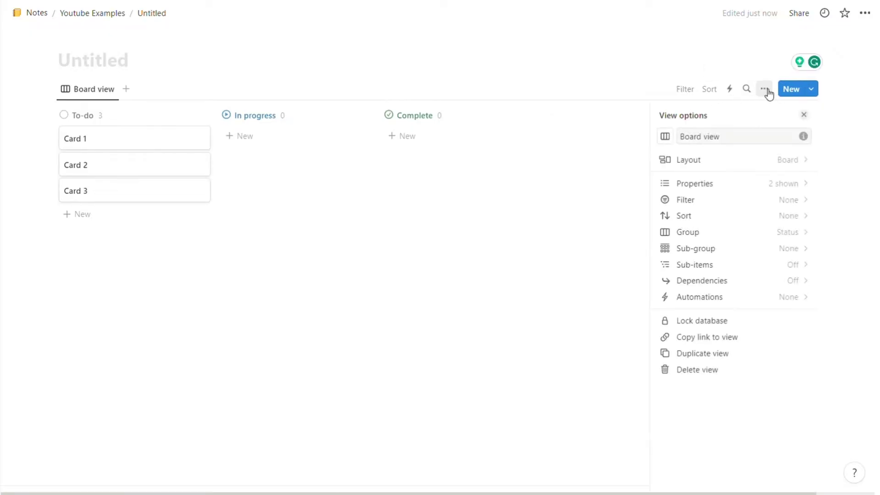
left_click(741, 187)
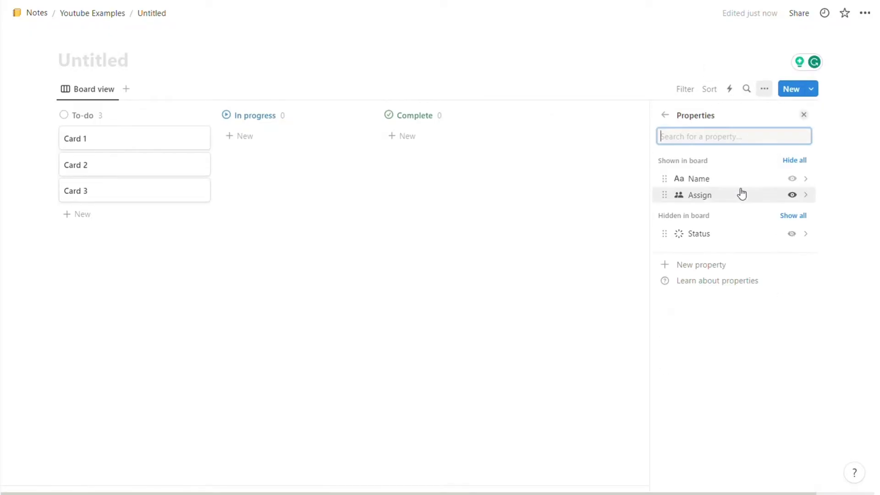
left_click(687, 266)
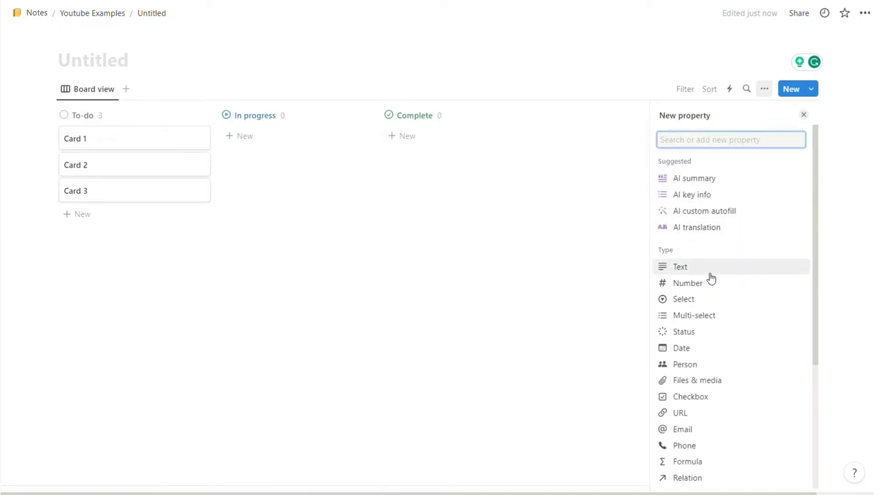
scroll(708, 257, "down", 3)
left_click(689, 197)
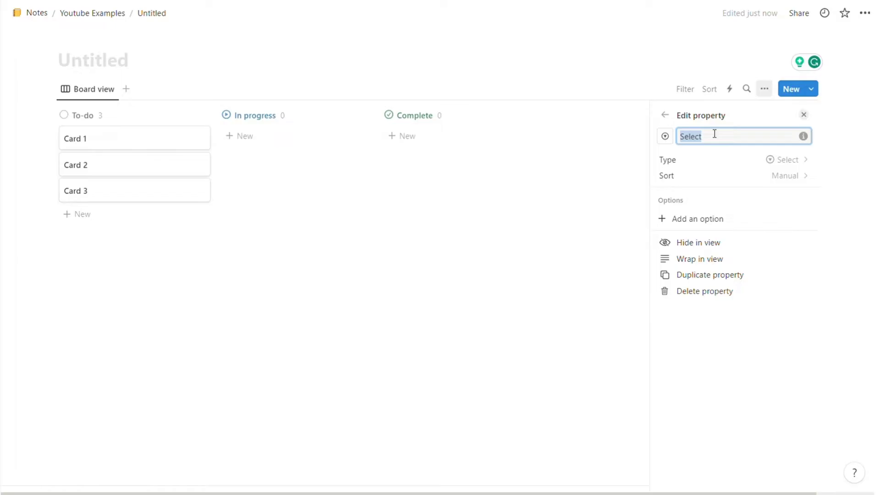
type("Stages")
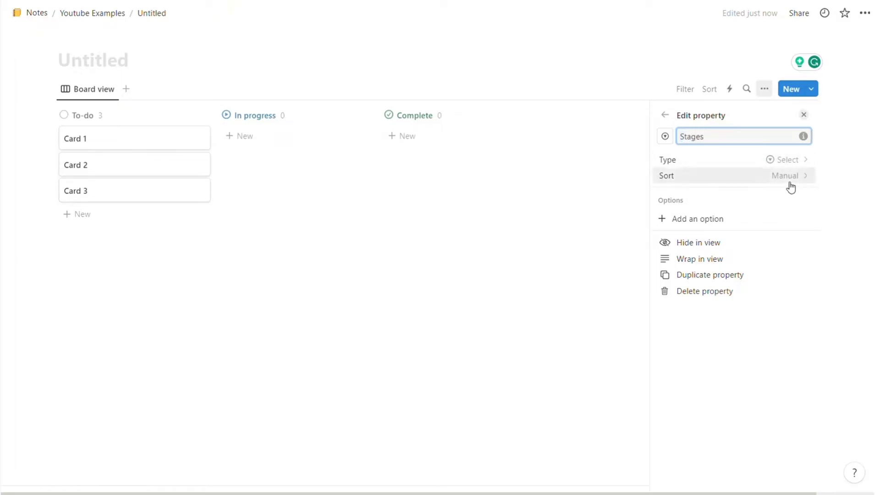
Step: Add the Stages options Lead, Active Lead, Closed and Active Client
left_click(704, 225)
type("Lead")
key("Return")
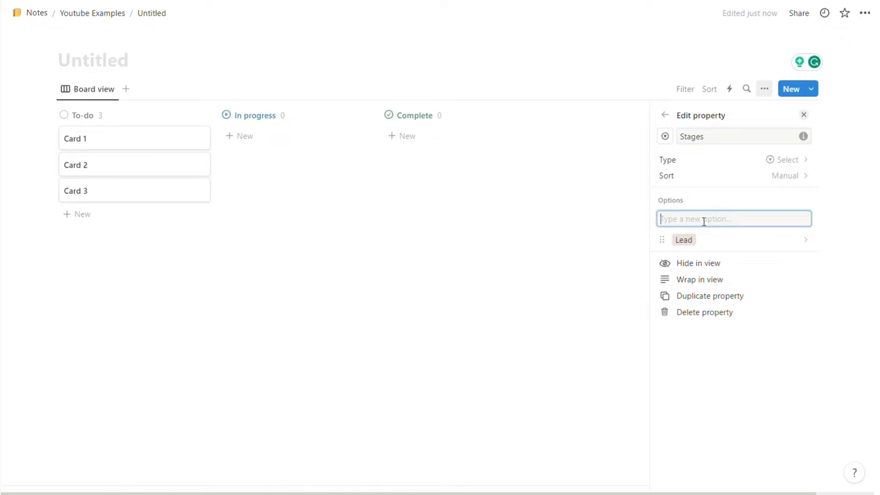
type("Active Lead")
key("Return")
type("Closed")
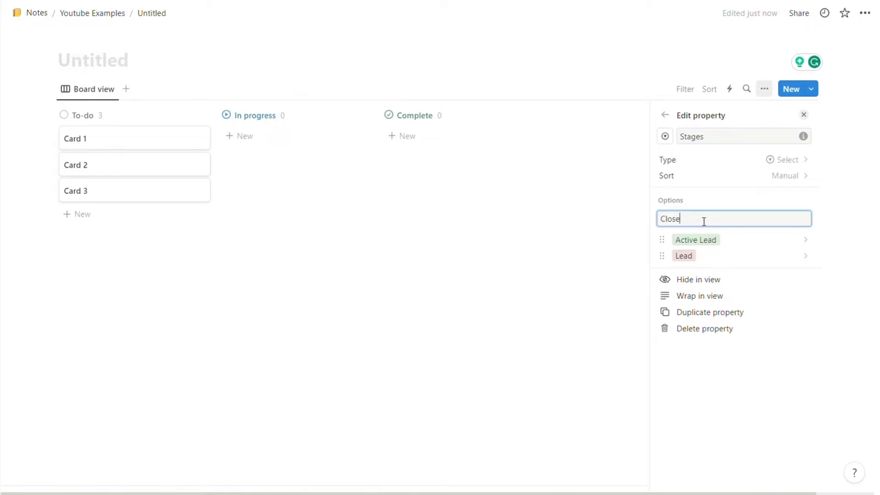
key("Return")
type("Active Client")
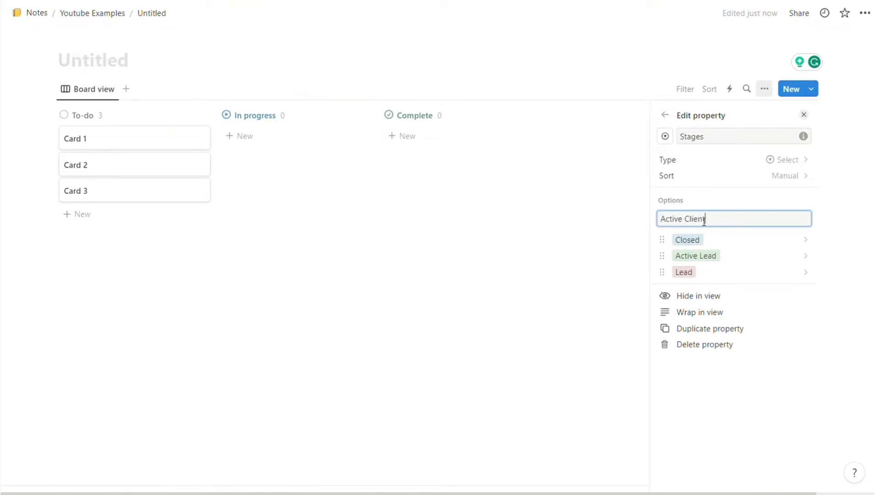
key("Return")
Step: Add Lost Lead and Lost Client options and drag the options into pipeline order
type("Lost Lead")
key("Return")
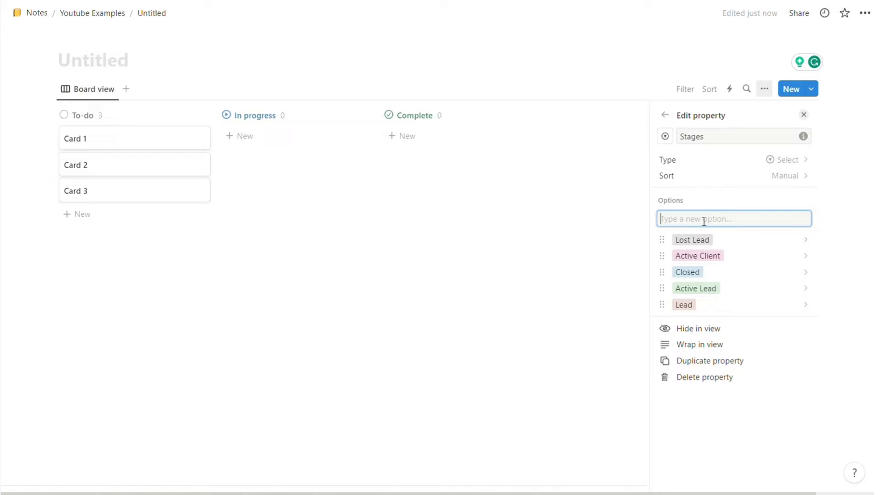
type("Lost Cle")
key("BackSpace")
type("ient")
key("Return")
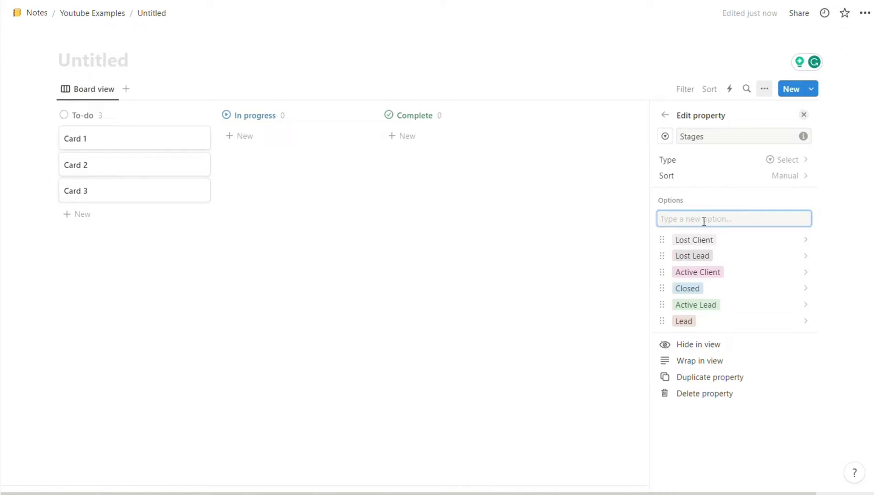
left_click_drag(661, 321, 662, 255)
left_click_drag(662, 321, 660, 304)
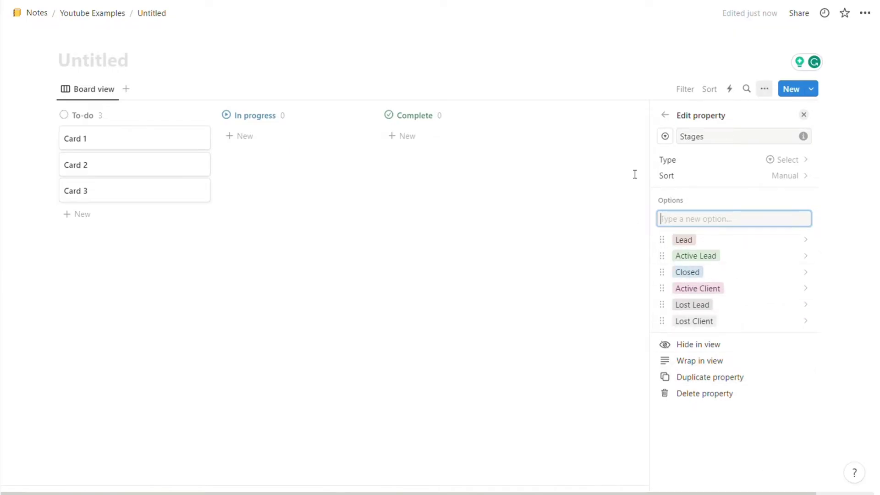
Step: Group the board view's columns by the Stages property
left_click(665, 115)
left_click(585, 147)
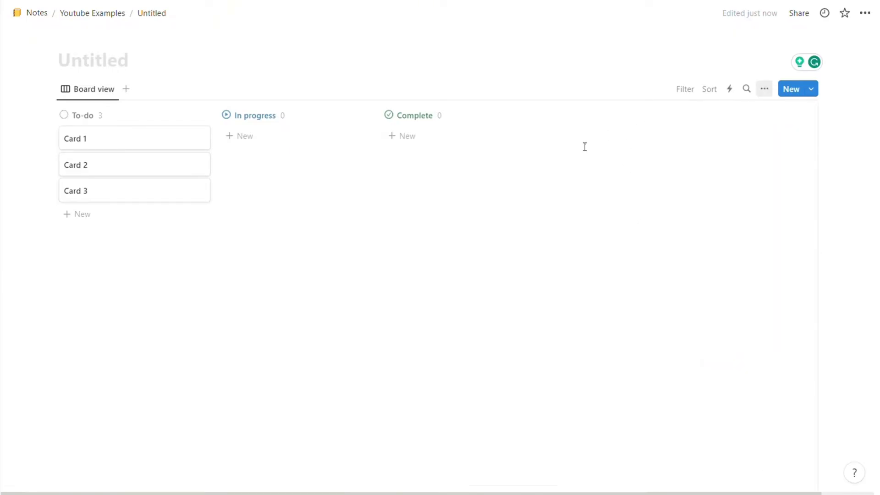
left_click(105, 90)
left_click(104, 129)
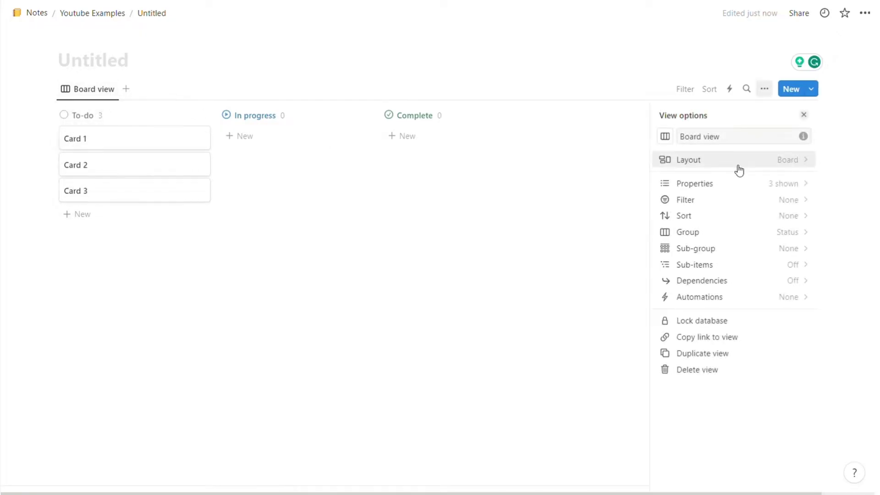
left_click(739, 167)
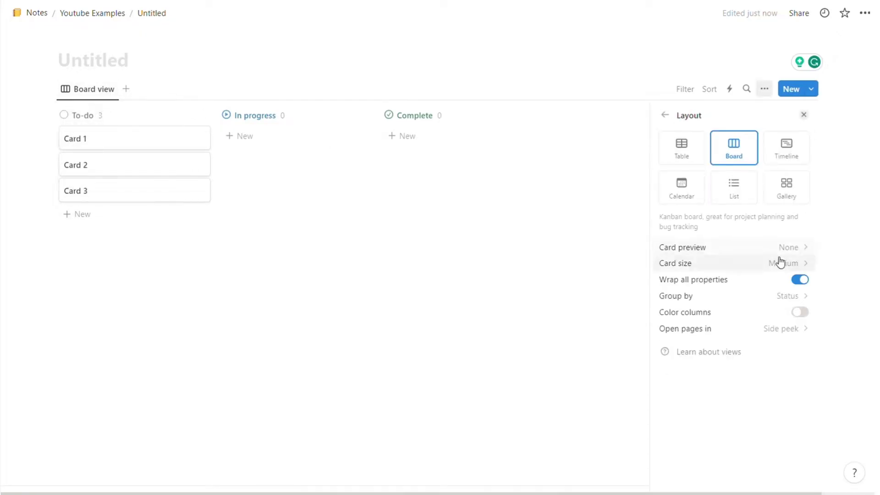
left_click(755, 298)
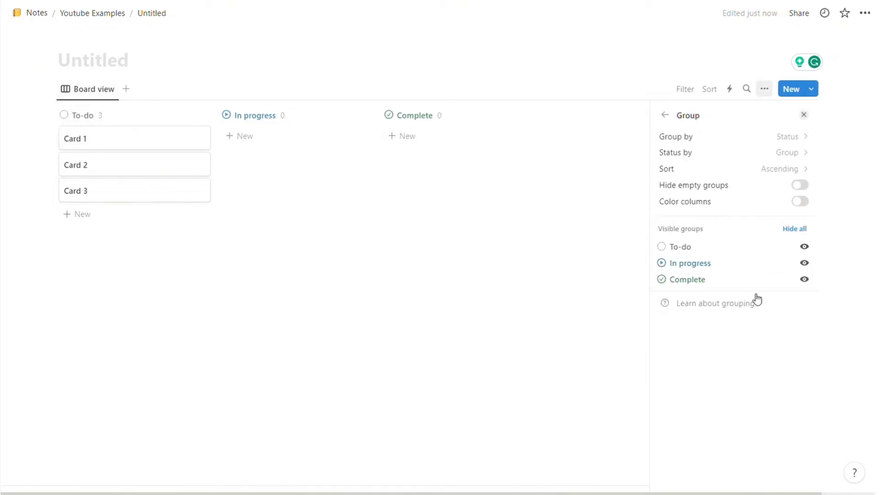
left_click(789, 136)
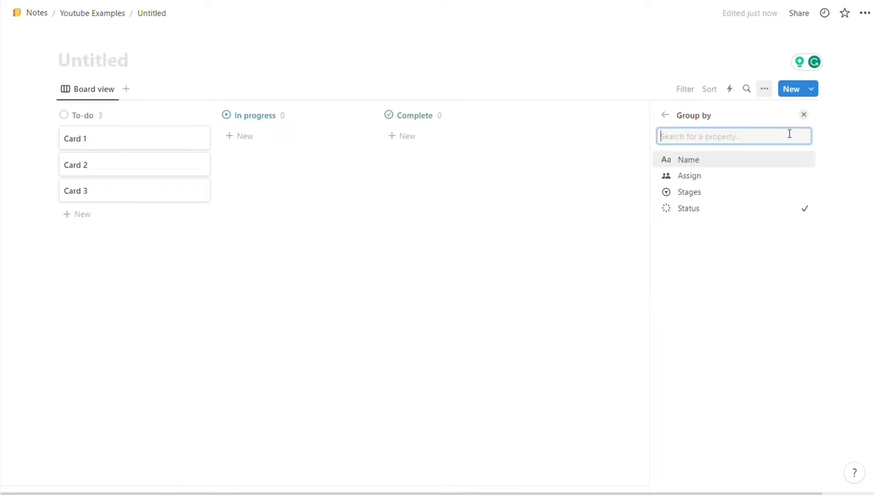
left_click(696, 191)
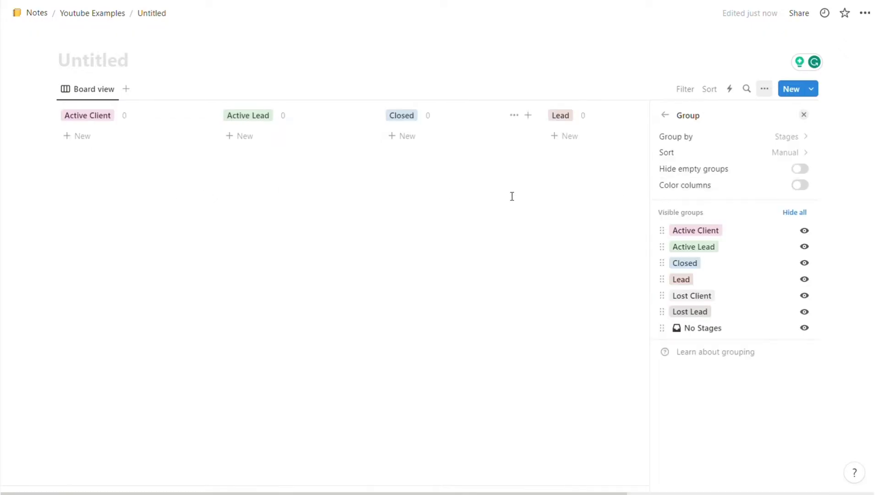
left_click(804, 114)
Step: Order columns Lead, Active Lead, Closed, Active Client and hide Lost Client, Lost Lead and No Stages
left_click_drag(581, 116, 135, 126)
left_click_drag(250, 115, 773, 134)
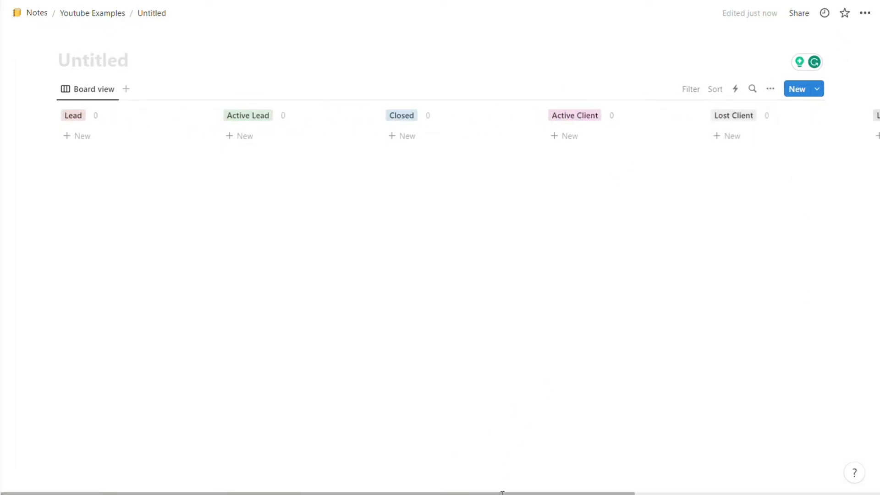
scroll(564, 413, "right", 4)
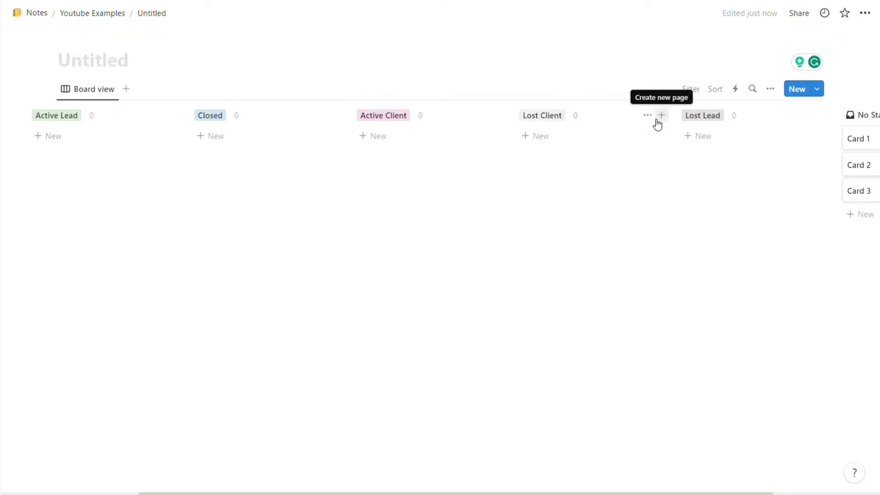
left_click(647, 116)
left_click(647, 138)
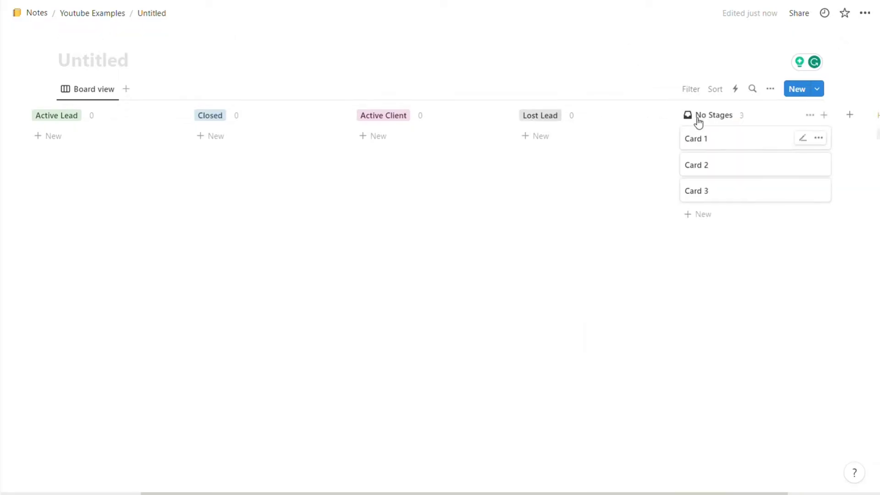
left_click(647, 115)
left_click(635, 135)
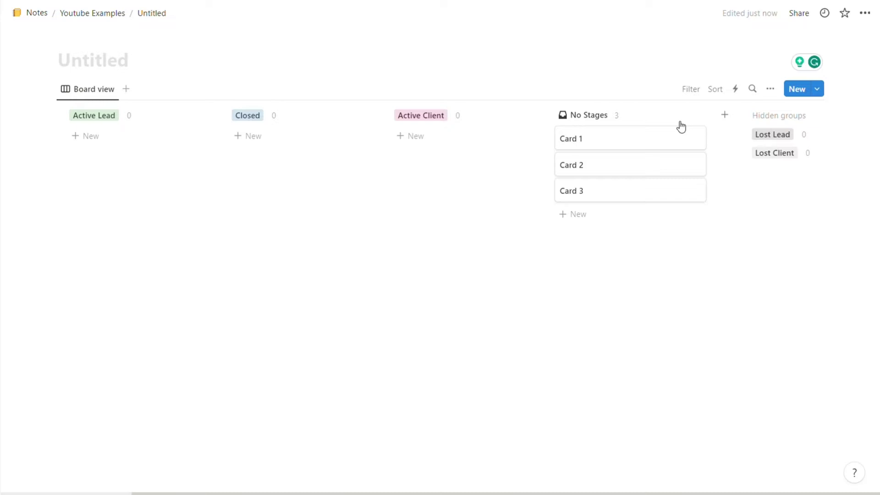
left_click(685, 116)
left_click(679, 137)
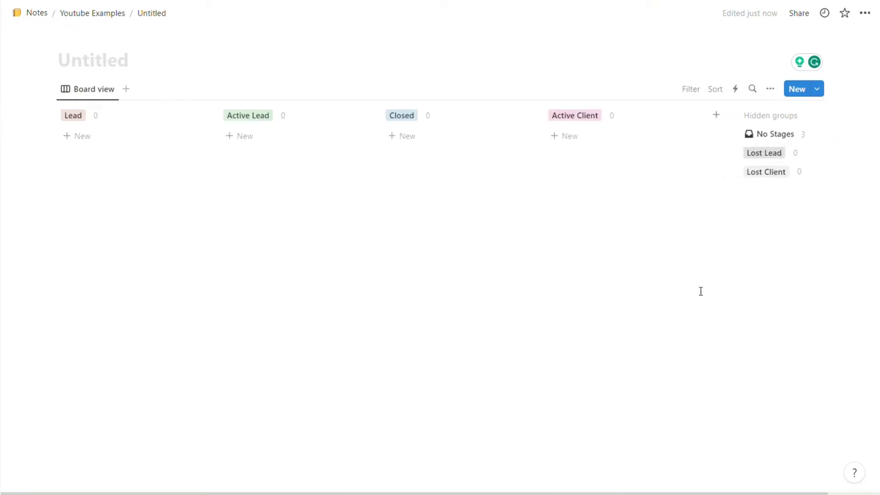
Step: Add an Untitled test card under Lead, then delete it so every stage column is empty
left_click(87, 140)
left_click(167, 234)
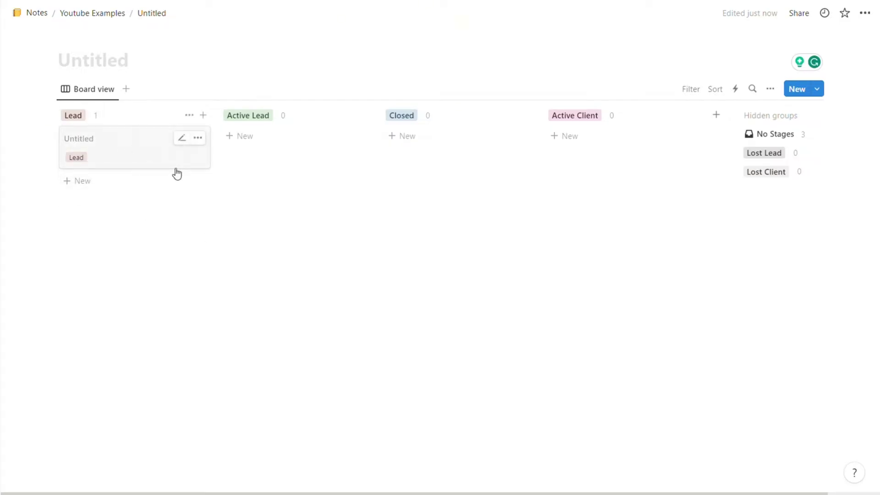
left_click_drag(175, 173, 128, 143)
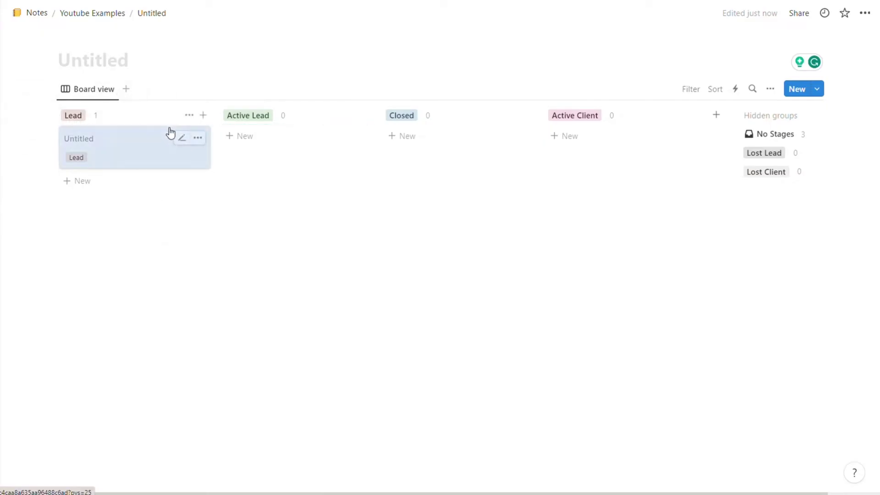
left_click(196, 137)
left_click(265, 175)
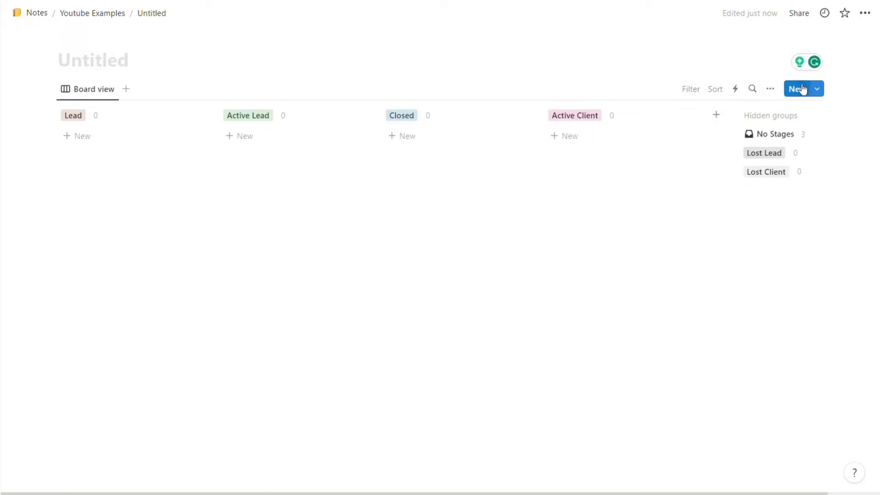
Step: Add an Email property to the board
left_click(770, 89)
left_click(582, 200)
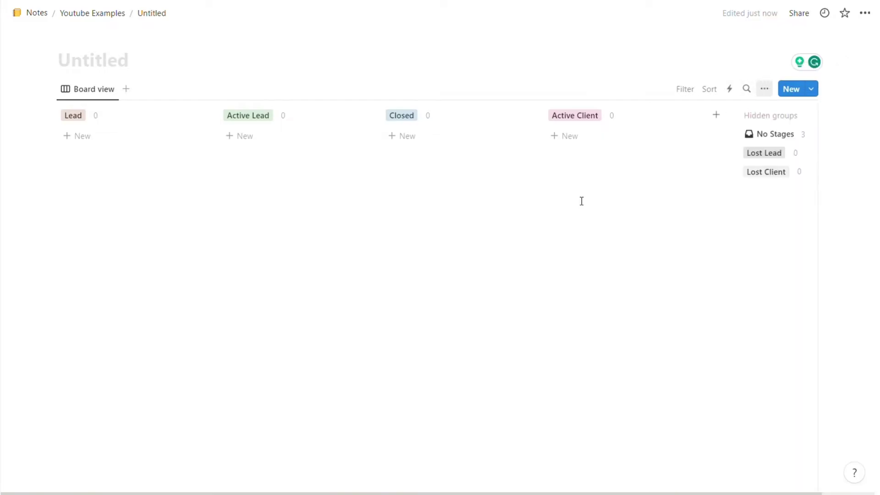
left_click(770, 89)
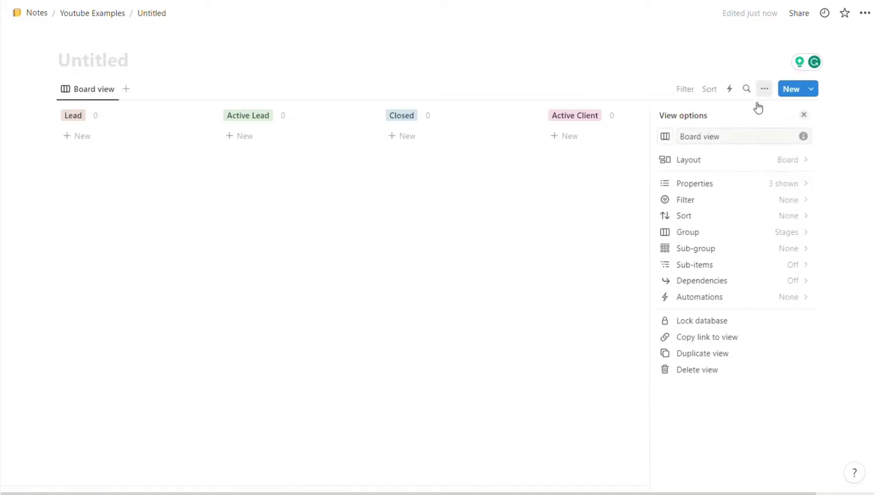
left_click(721, 190)
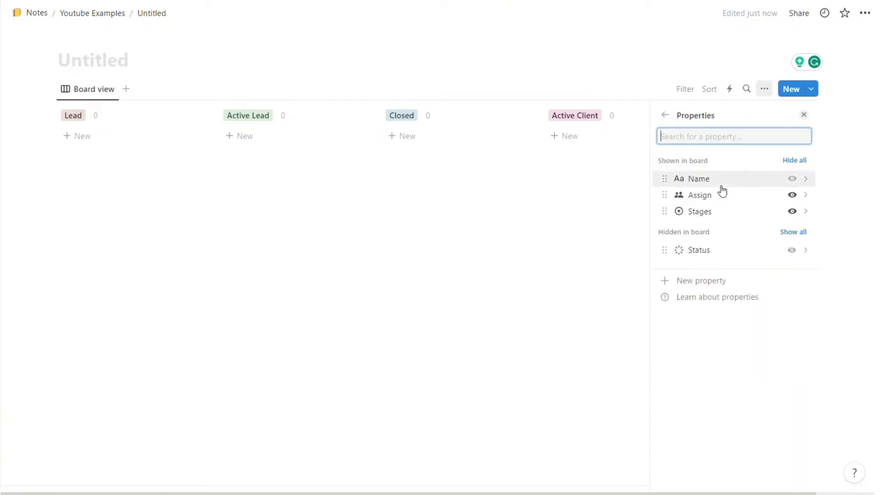
left_click(696, 282)
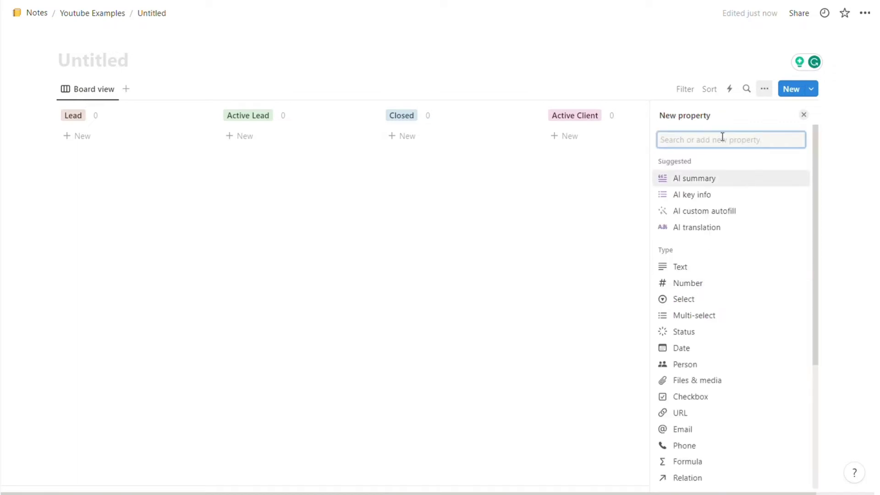
type("Email")
key("Return")
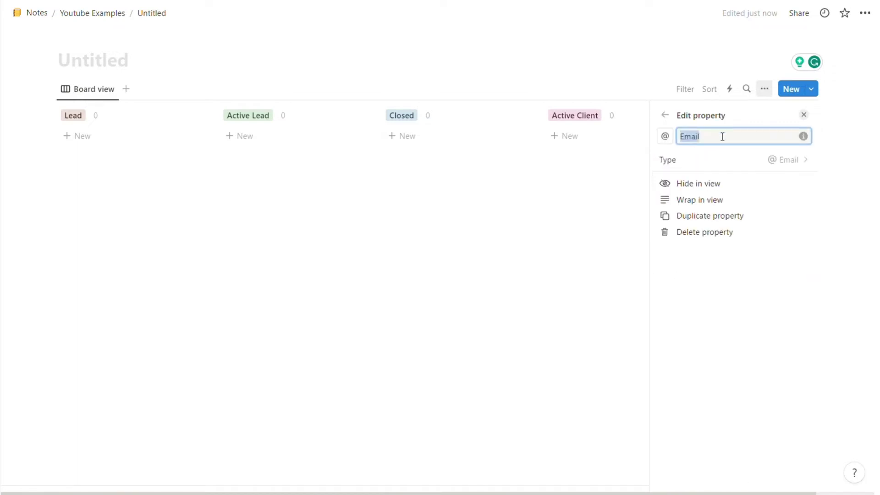
key("Escape")
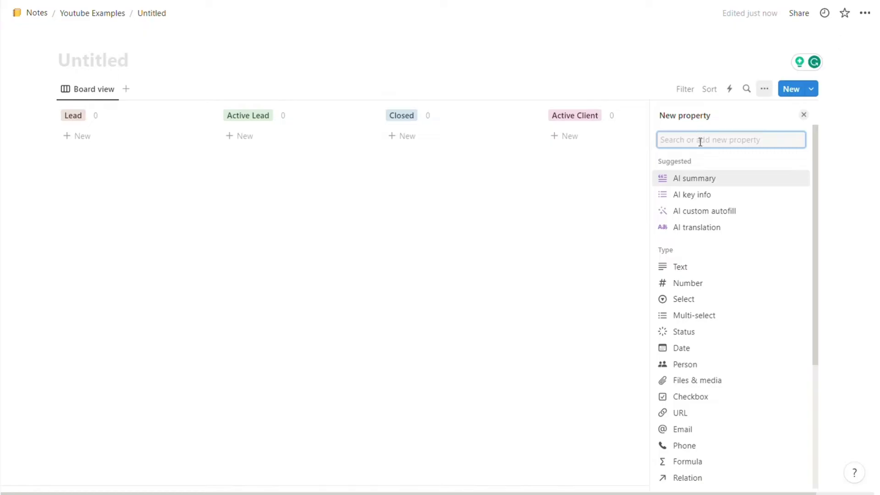
Step: Add a Google Drive File property, a Number property in Pound format, and a Date property
scroll(726, 334, "down", 3)
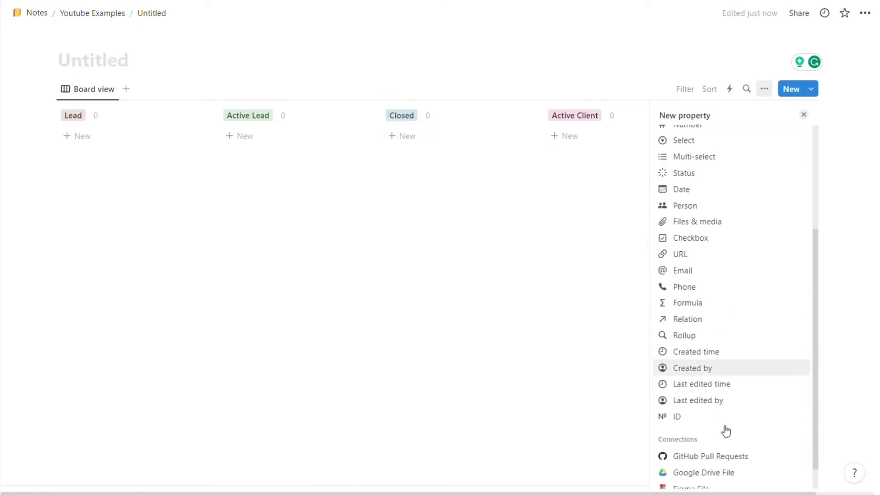
scroll(726, 431, "down", 2)
left_click(710, 451)
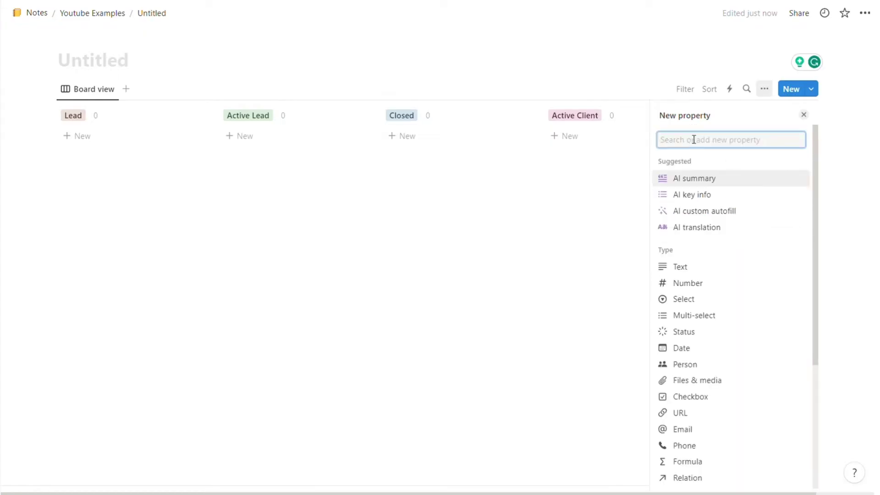
left_click(689, 283)
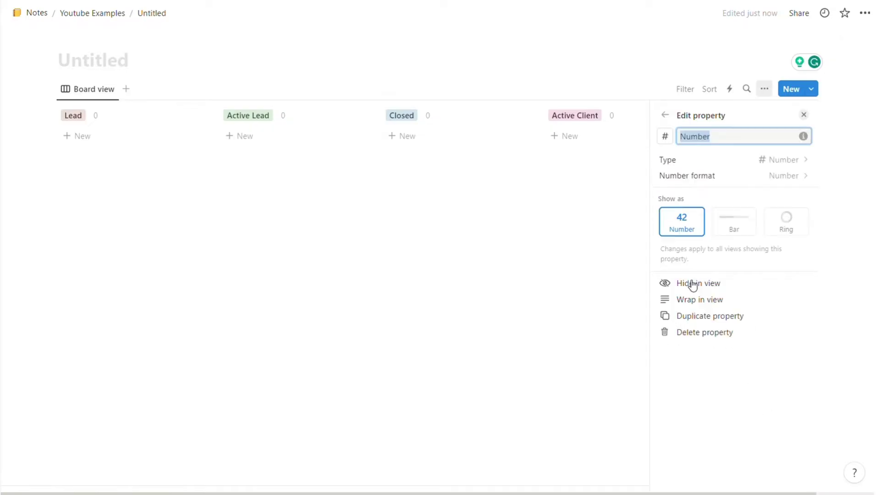
left_click(780, 177)
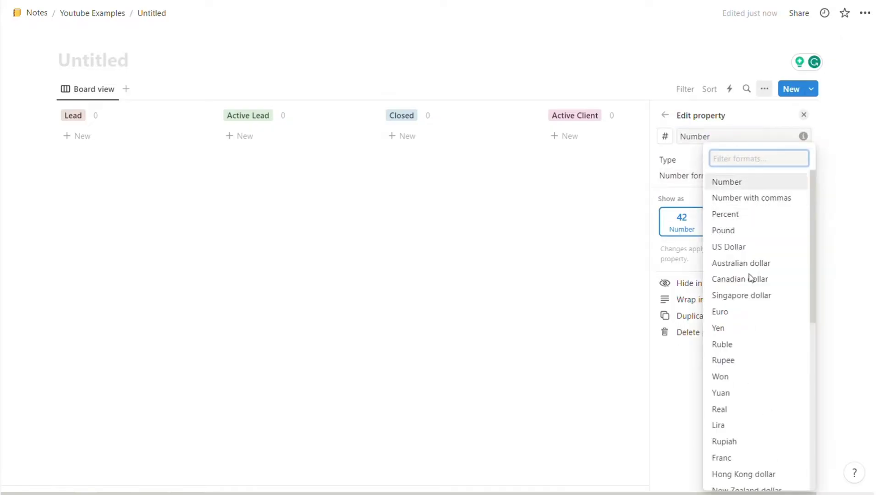
left_click(754, 242)
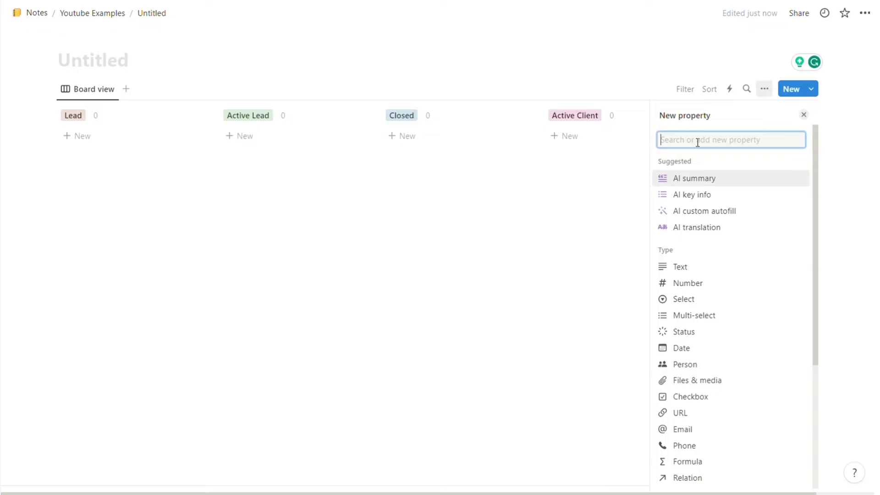
left_click(708, 348)
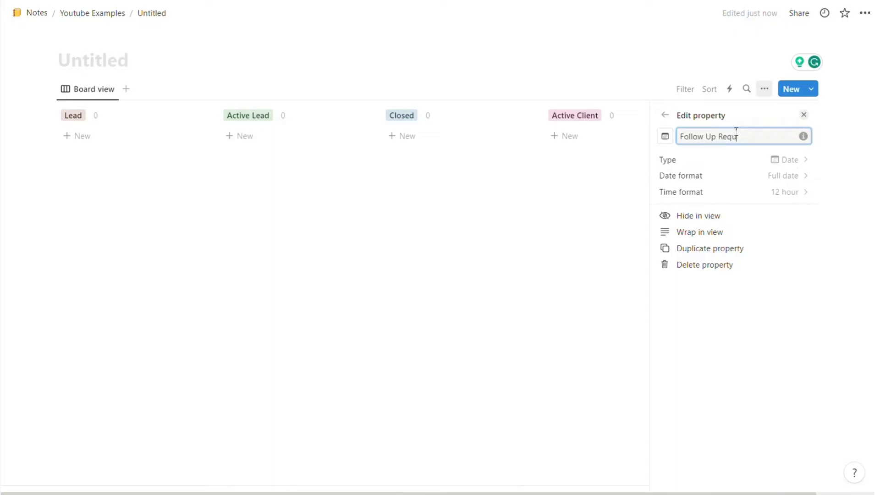
left_click(665, 115)
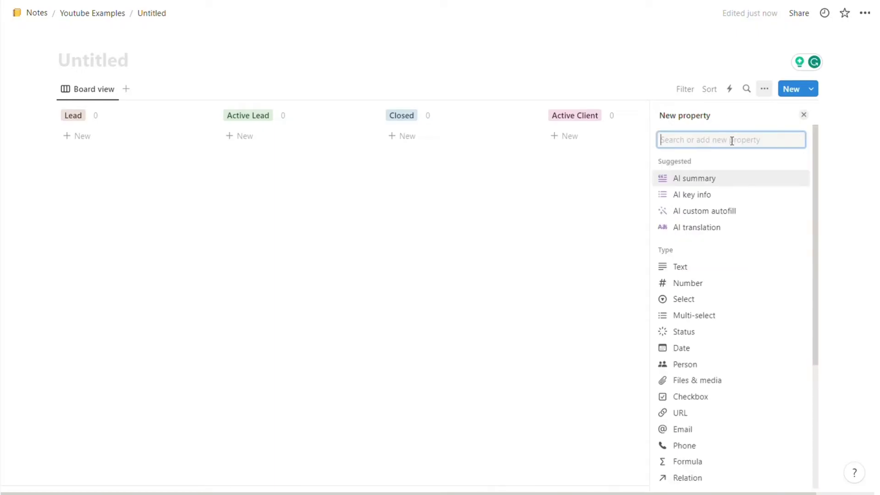
Step: Add a Sales Stage select with options Contacted, Sales Call and Follow Up, in that order
left_click(720, 301)
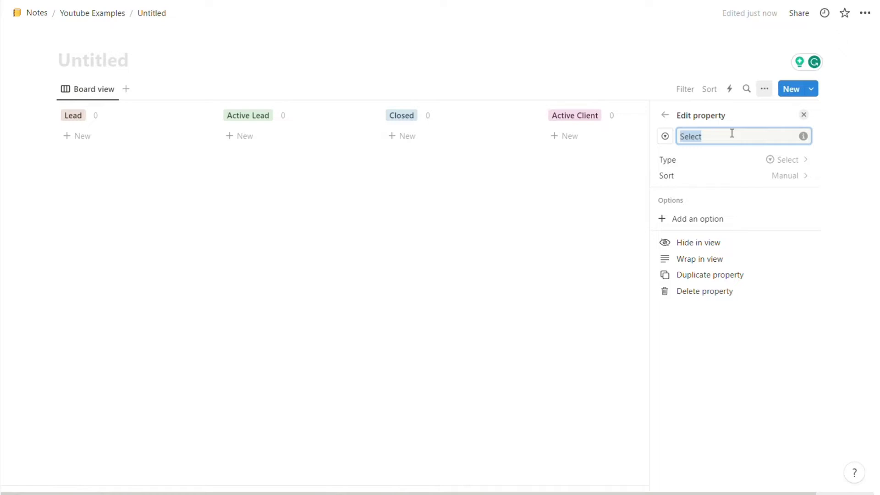
type("Sales Stage")
left_click(746, 222)
type("Contacted")
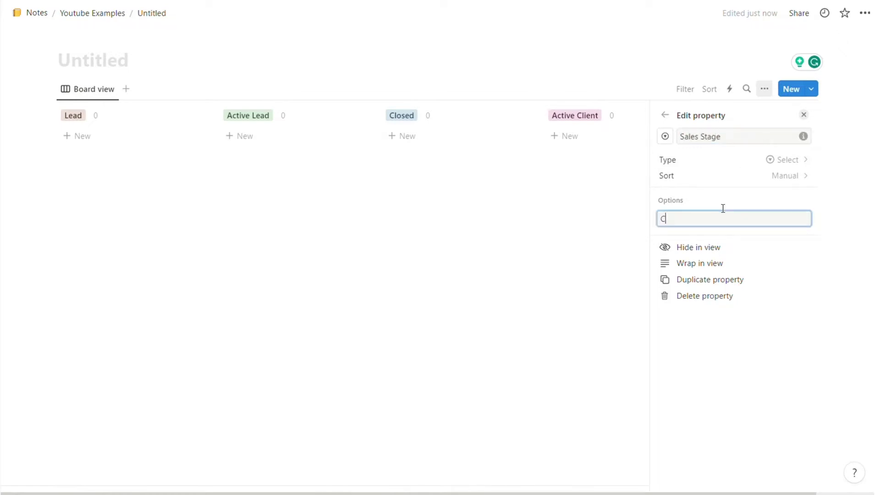
key("Return")
type("Sales Call")
key("Return")
type("Follow Up")
key("Return")
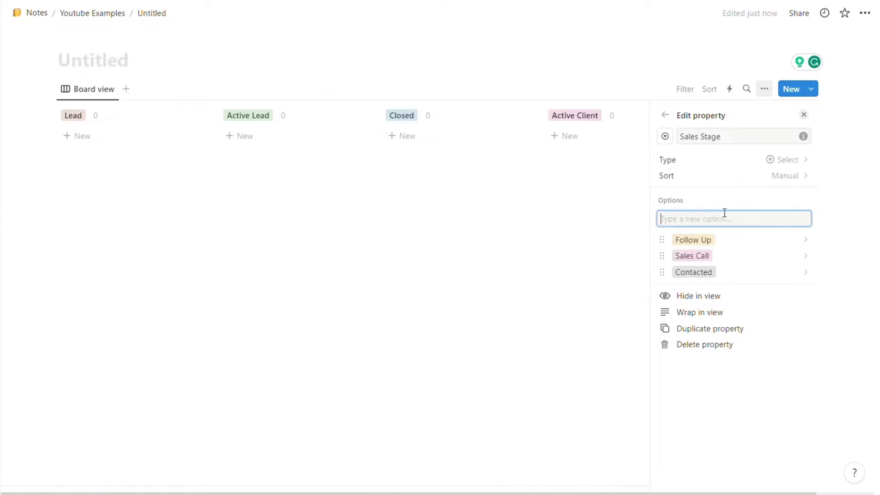
left_click(665, 115)
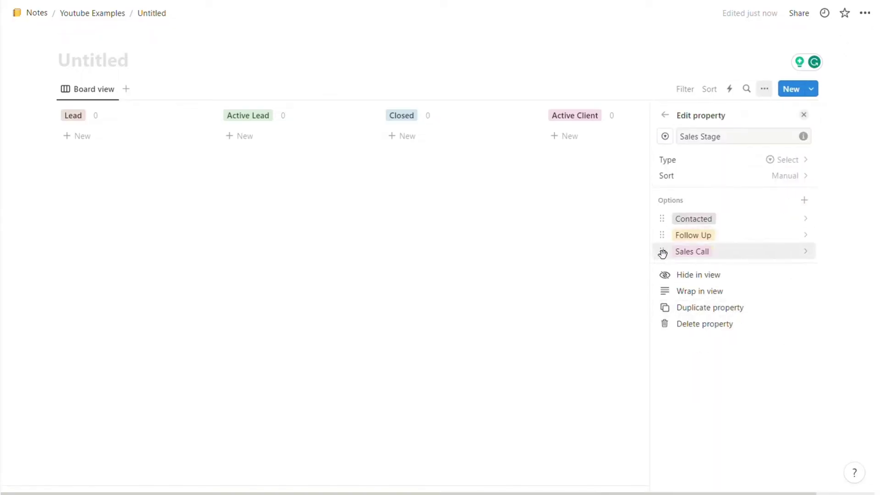
left_click_drag(662, 254, 665, 225)
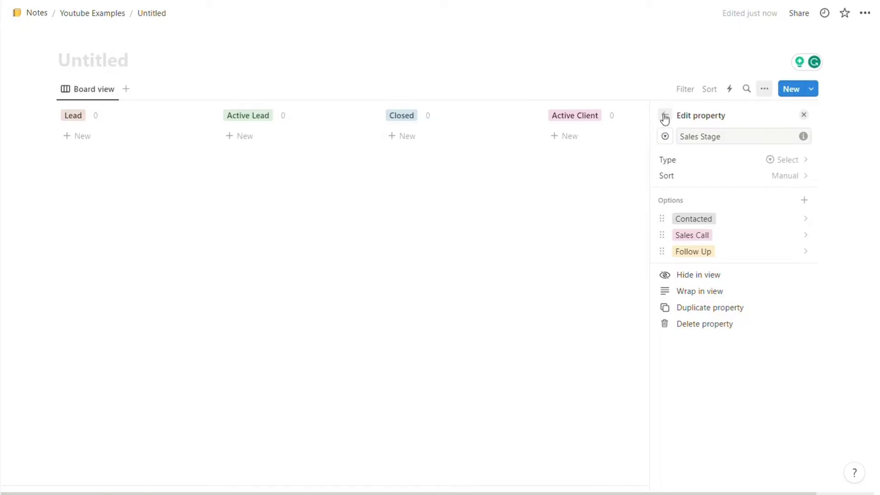
left_click(665, 118)
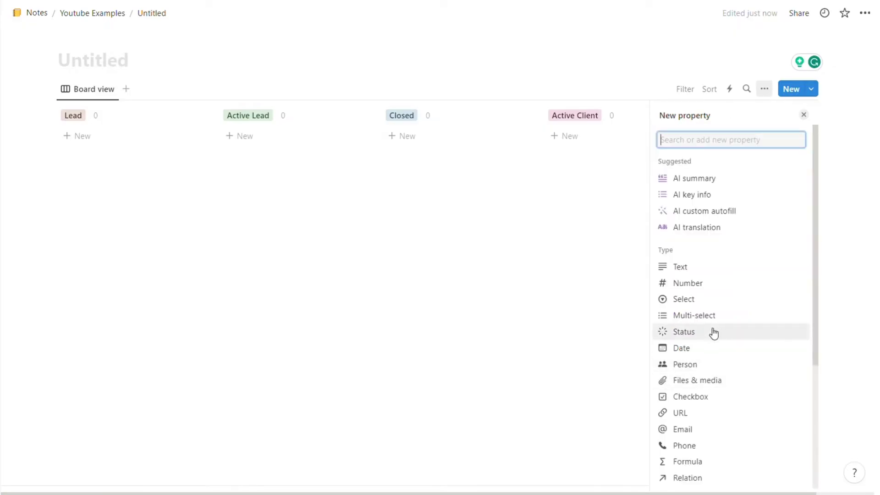
Step: Add an Onboarding Stge select with Kick Off Email, Proposal Creation, Proposal Review and Ad Creation options
left_click(697, 300)
type("Onboarding Stge")
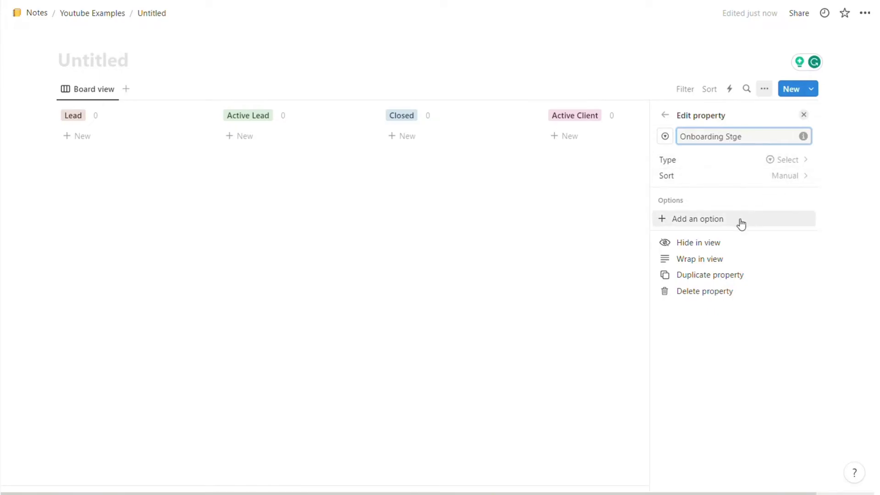
left_click(741, 220)
type("K")
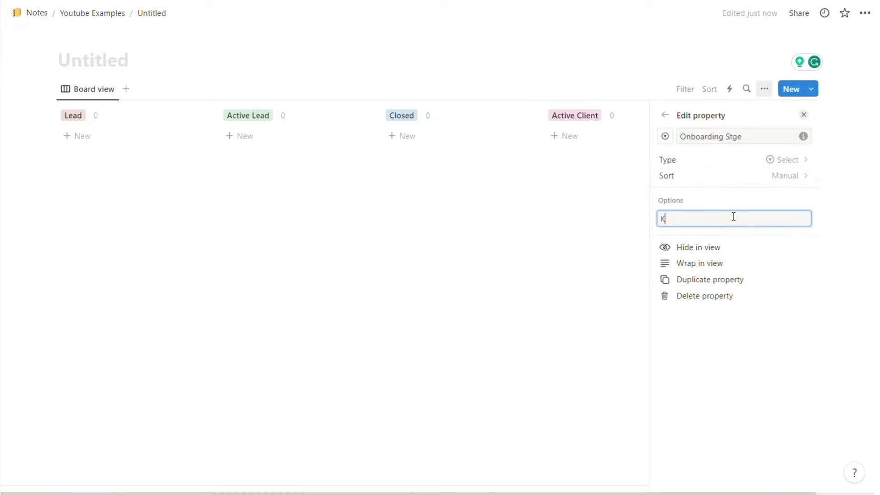
type("ick Off Email")
key("Return")
type("Proposal Creation")
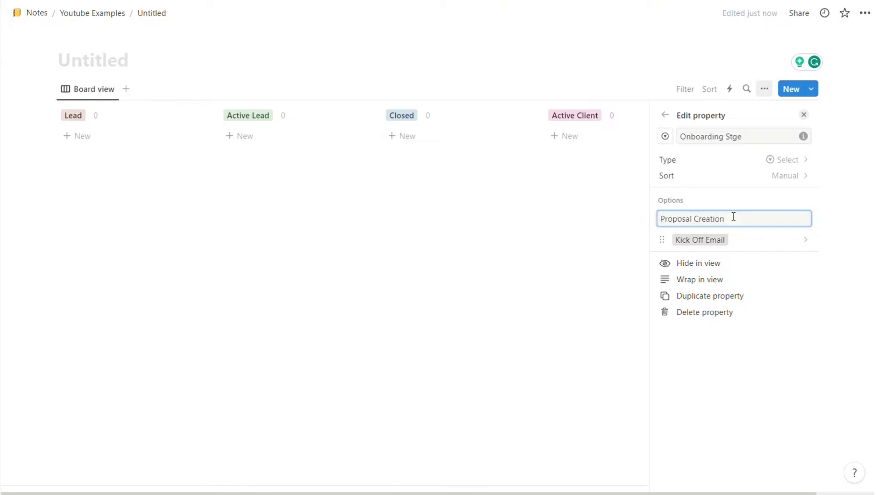
key("Return")
type("Proposal Rev")
key("BackSpace")
type("eview")
key("Return")
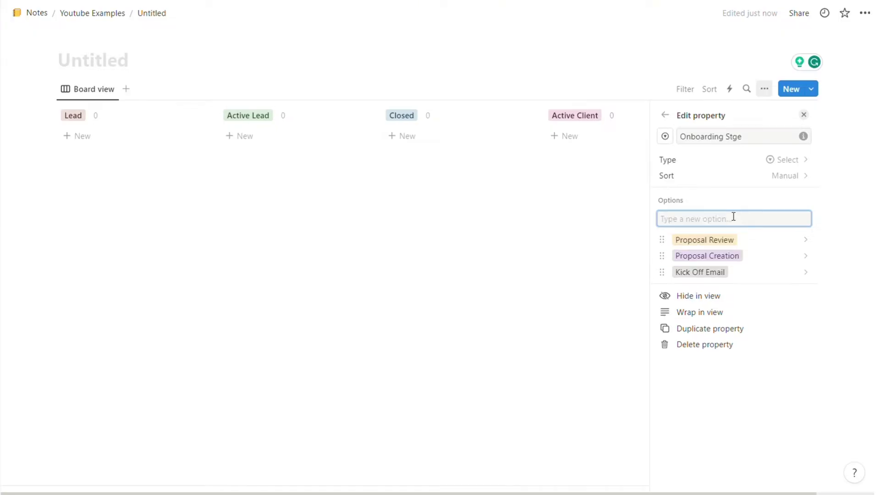
type("Ad Creation")
key("Return")
left_click_drag(662, 287, 663, 240)
left_click_drag(662, 287, 662, 288)
left_click(667, 117)
left_click(668, 117)
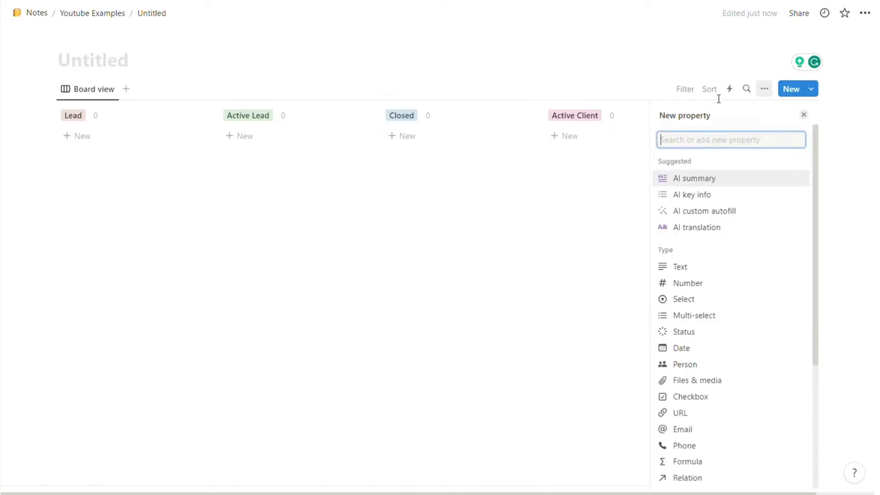
Step: Rename the board view from Board view to Main CRM
left_click(764, 89)
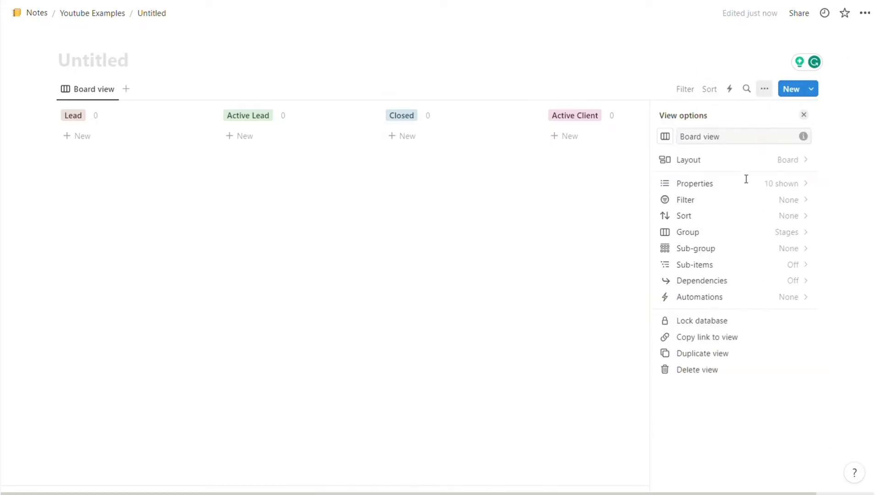
left_click(746, 189)
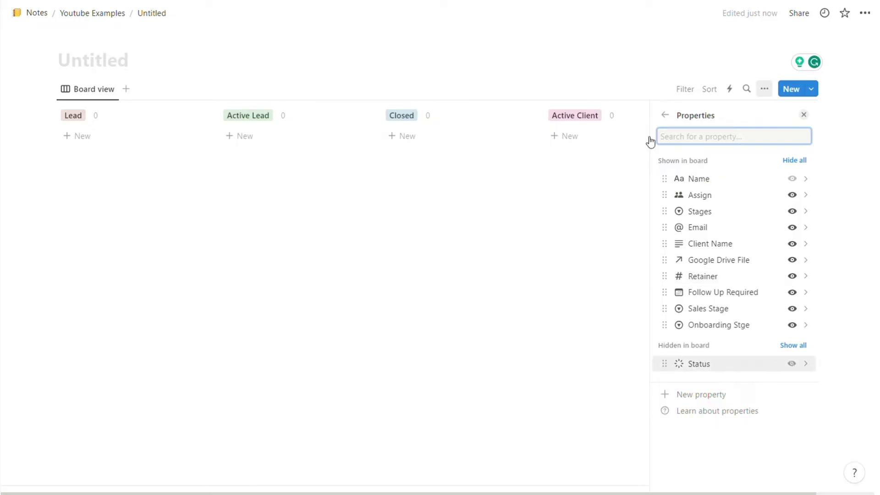
left_click(664, 115)
left_click(609, 250)
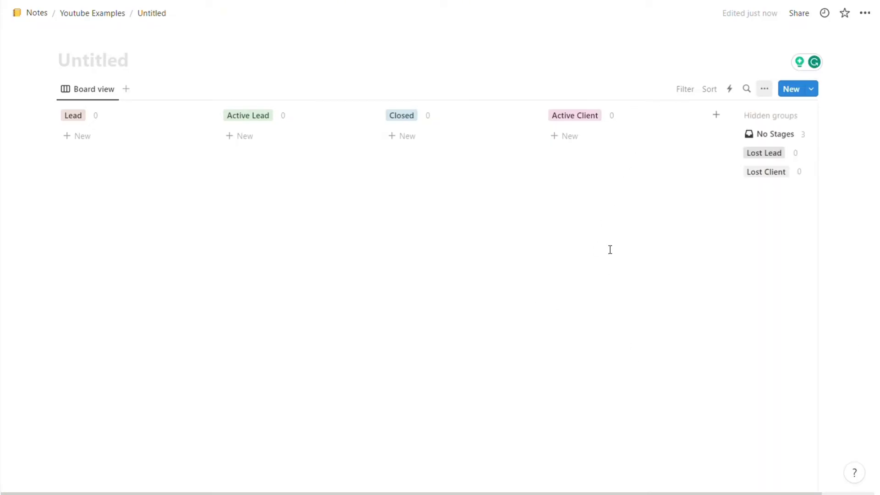
left_click(106, 89)
left_click(96, 127)
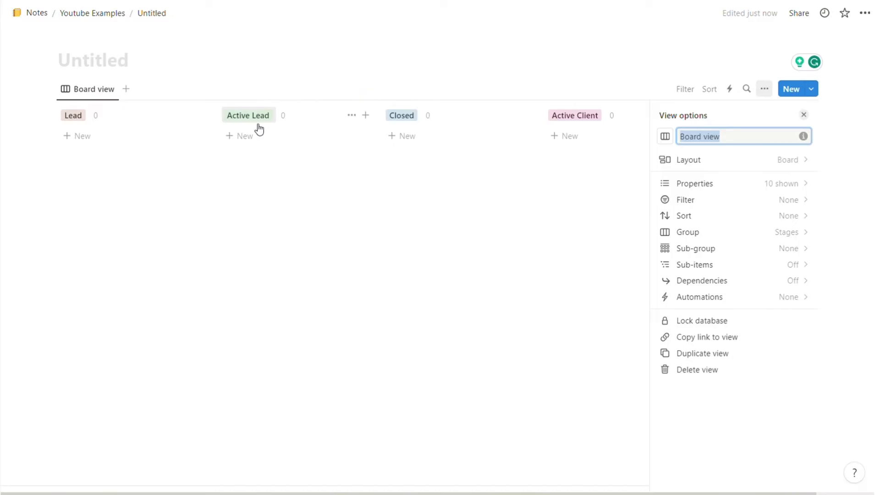
type("Main CRM")
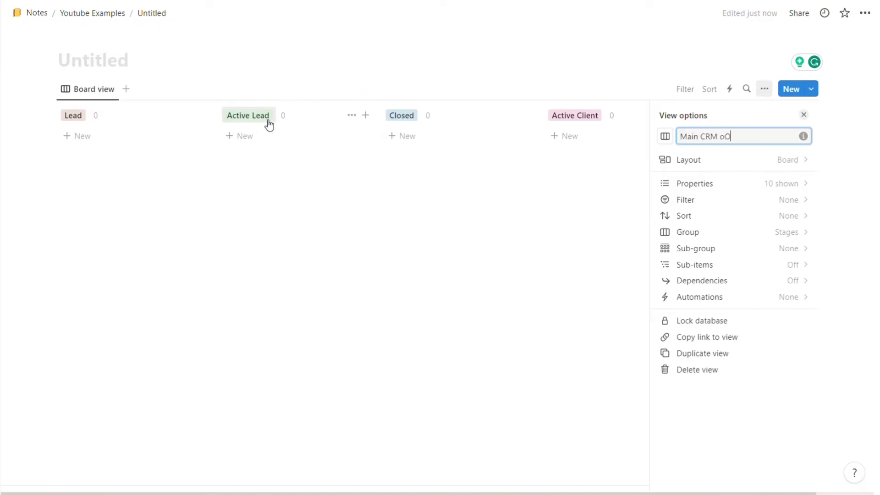
left_click(300, 194)
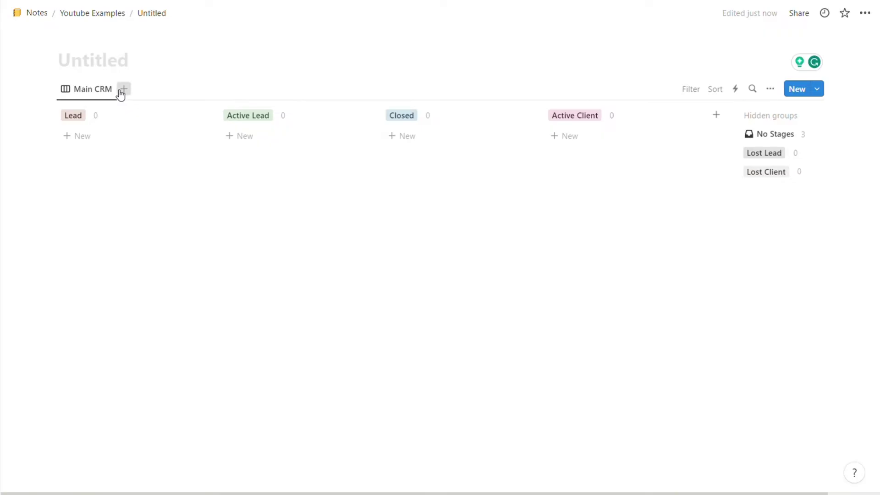
Step: Add a board view grouped by Sales Stage, hide No Sales Stage, and name it Sales Stage
left_click(122, 90)
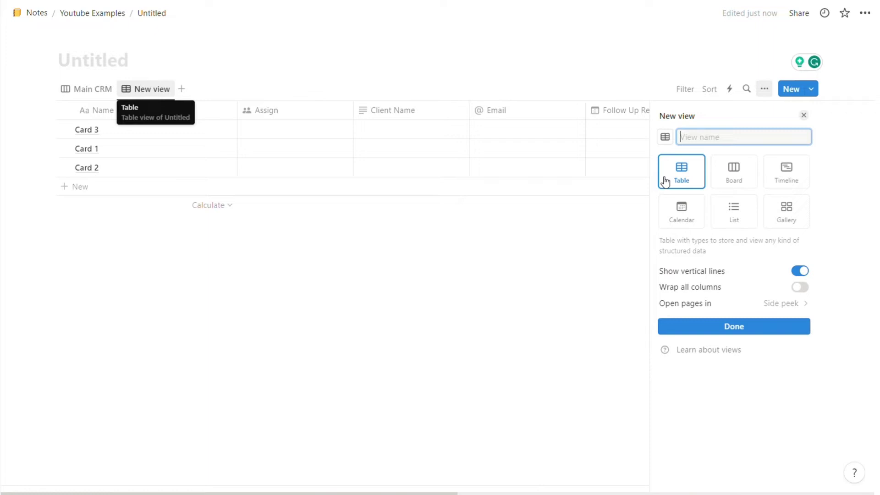
left_click(728, 174)
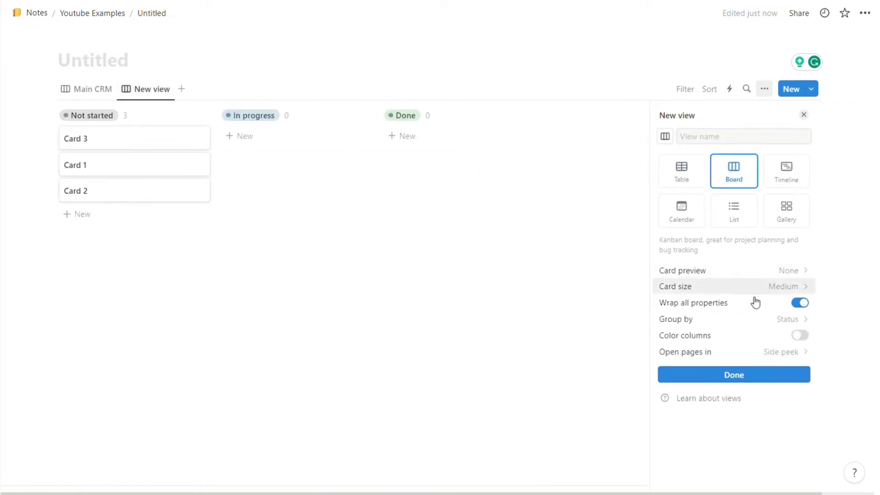
left_click(715, 321)
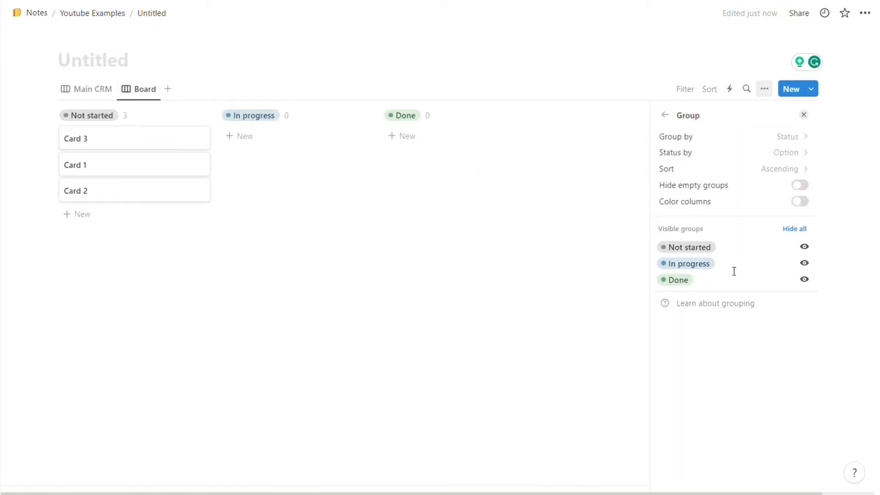
left_click(728, 140)
left_click(718, 291)
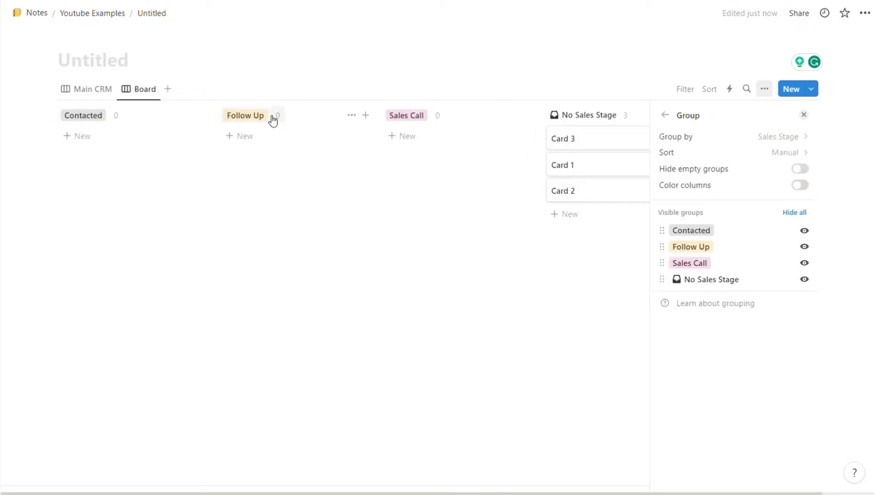
left_click(138, 89)
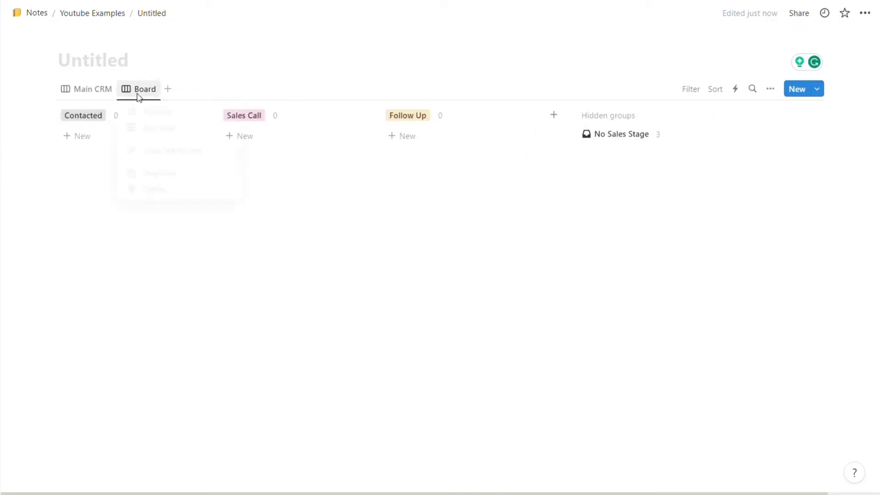
left_click(151, 128)
type("Sales Stage")
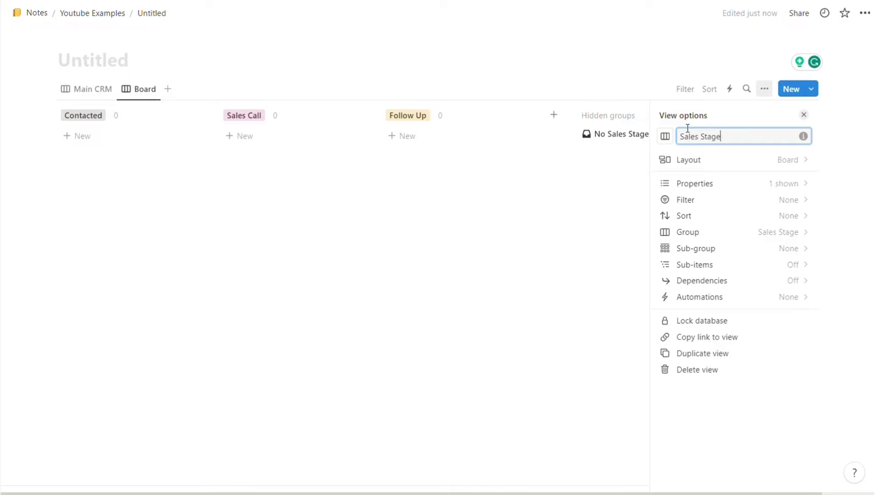
left_click(603, 250)
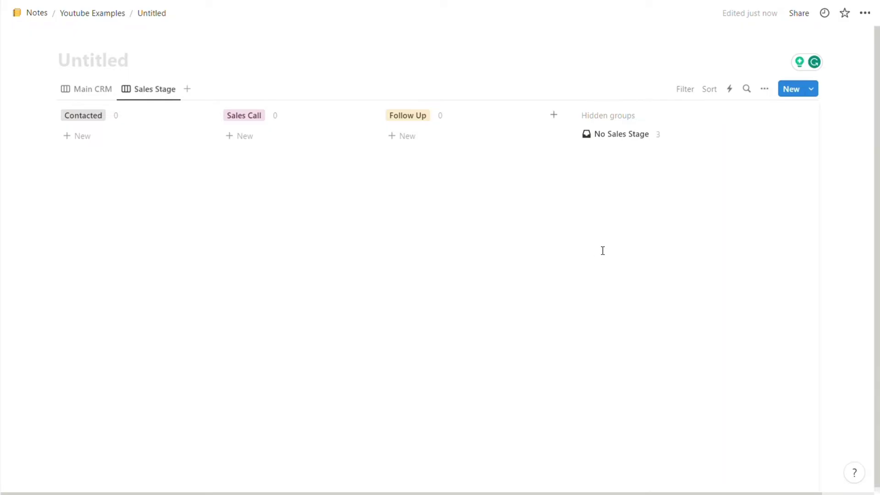
Step: Duplicate the Sales Stage view and group the copy by Onboarding Stge
left_click(174, 89)
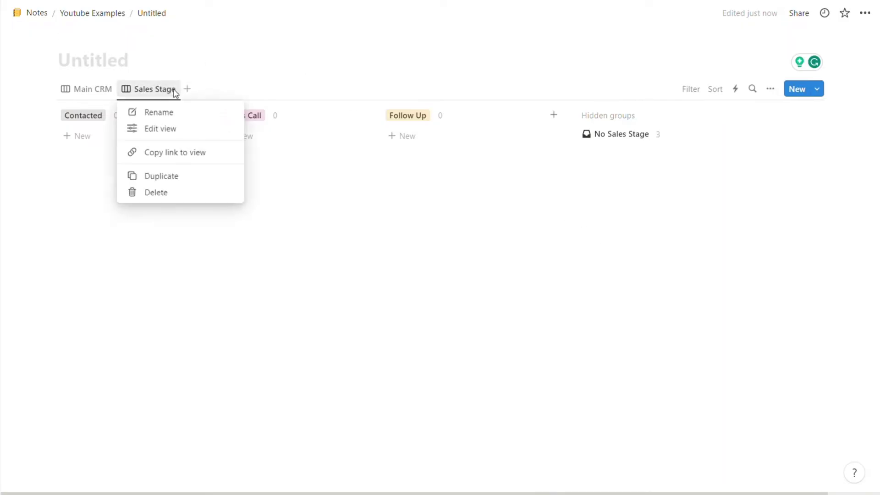
left_click(191, 176)
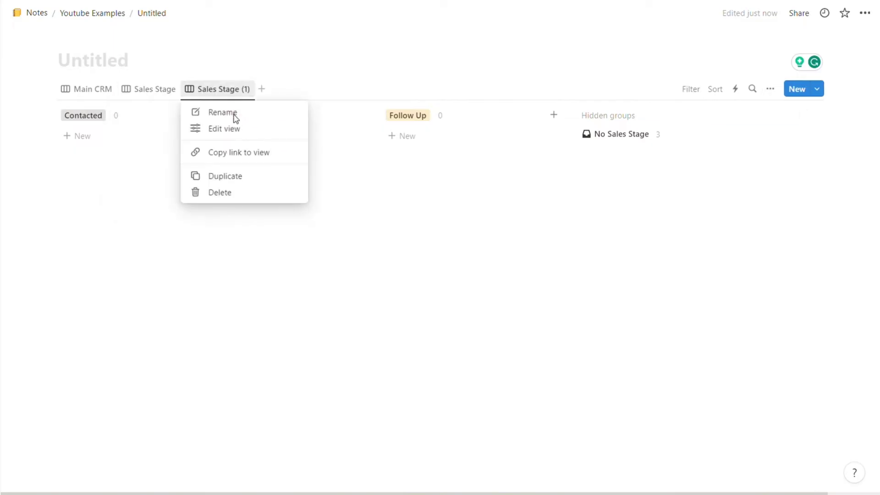
left_click(235, 134)
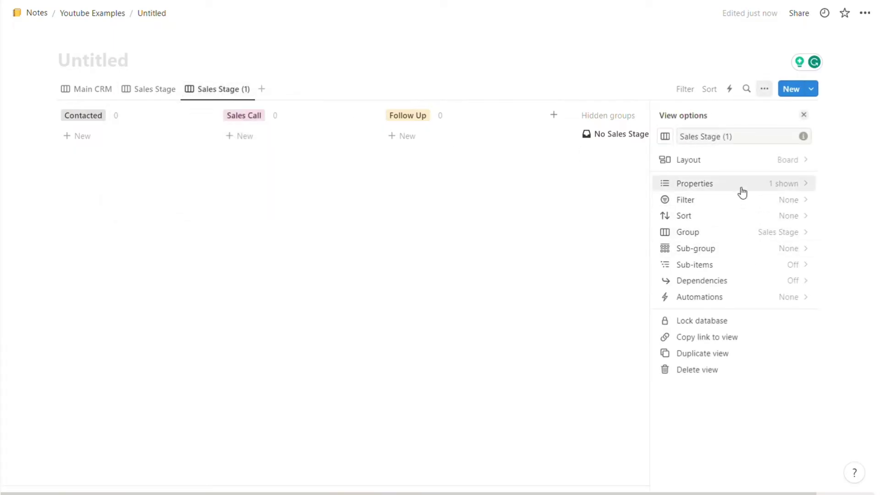
left_click(742, 161)
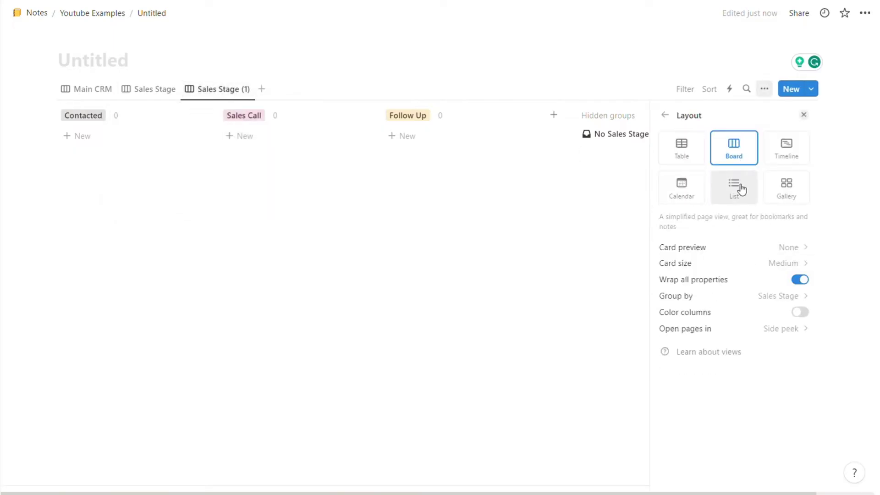
left_click(756, 297)
left_click(775, 137)
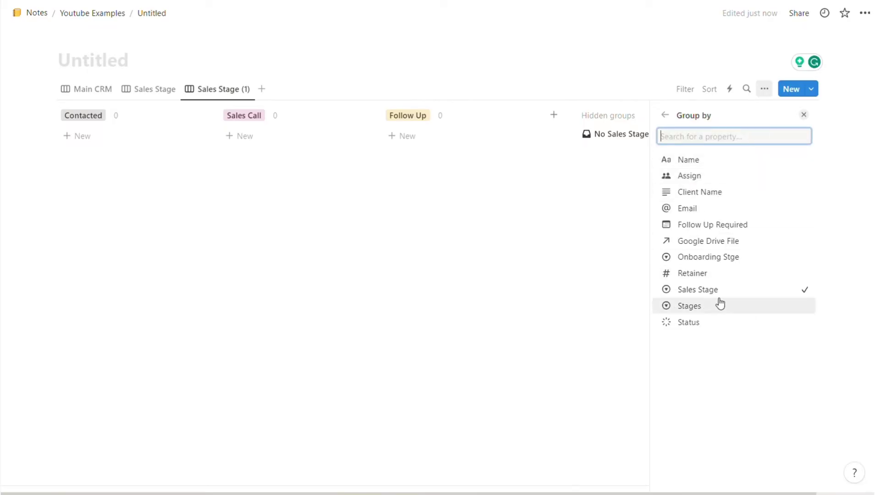
left_click(710, 259)
left_click(514, 171)
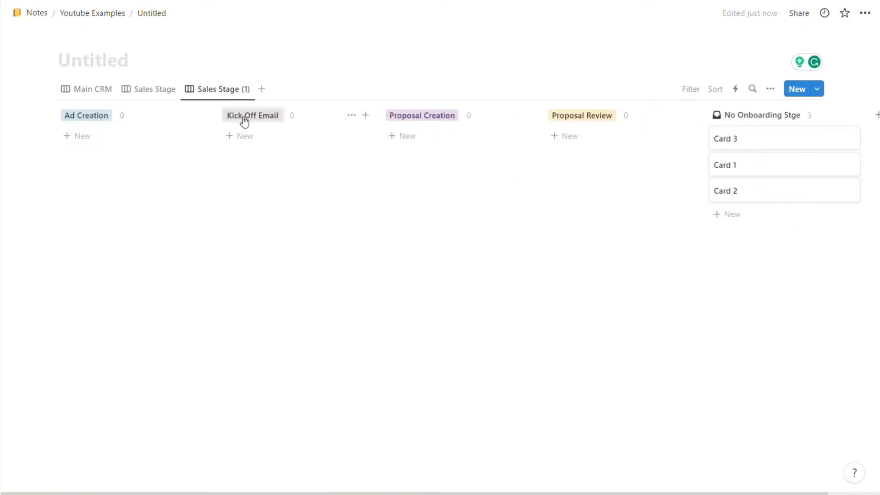
Step: Move Ad Creation last, hide No Onboarding Stge, and rename the view Onboarding Stage
left_click_drag(258, 113, 643, 125)
left_click(833, 118)
left_click(788, 139)
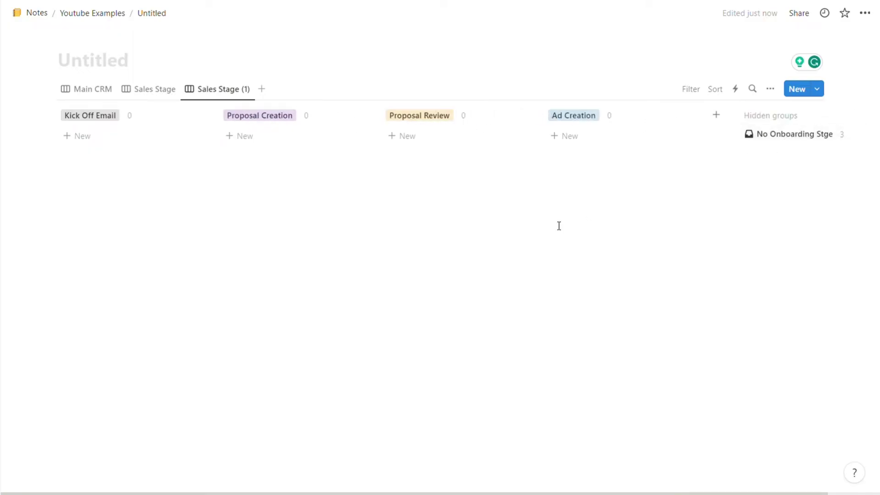
left_click(218, 89)
left_click(243, 128)
type("Onboarding Stage")
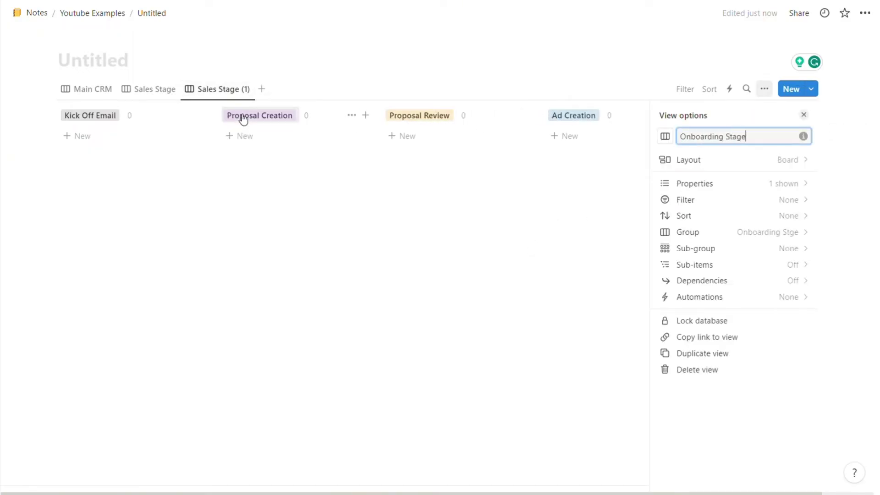
left_click(316, 220)
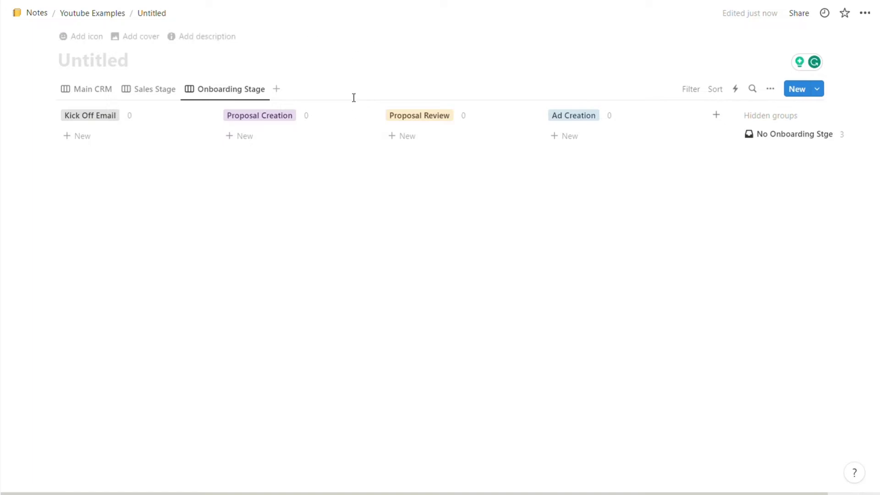
Step: Add a calendar view showing cards by their Follow Up Required date, and start renaming it
left_click(276, 89)
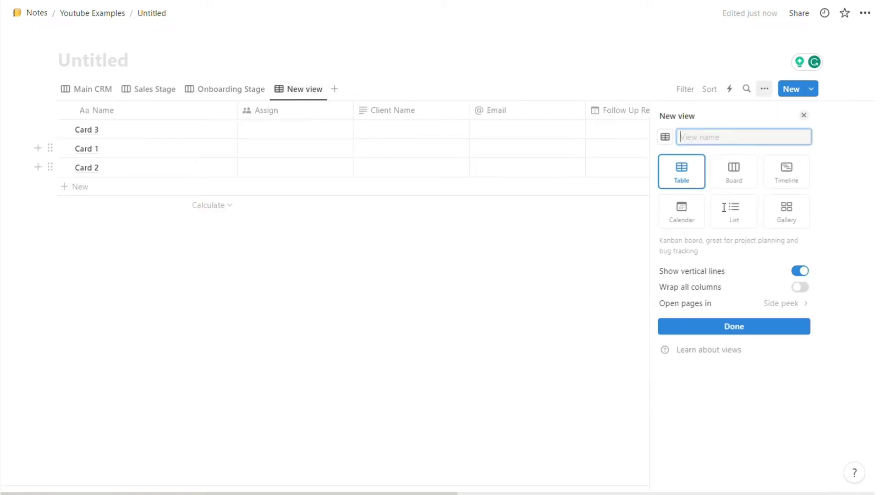
left_click(688, 206)
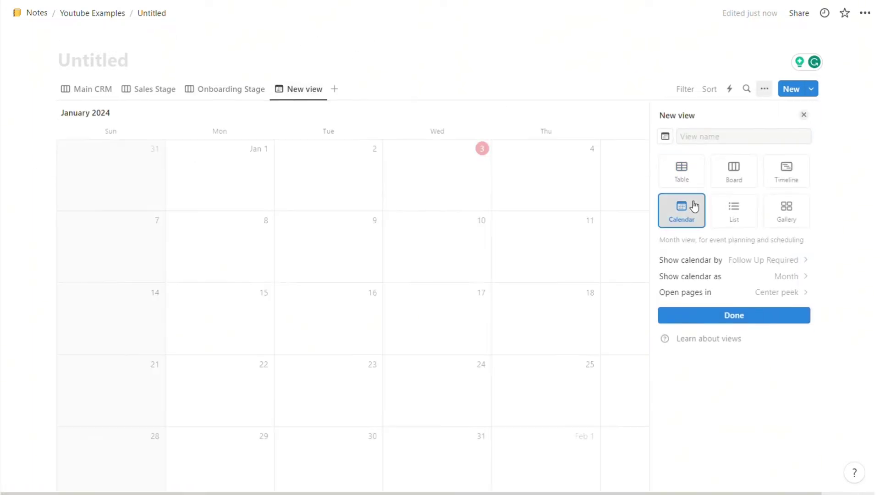
left_click(807, 262)
left_click(689, 303)
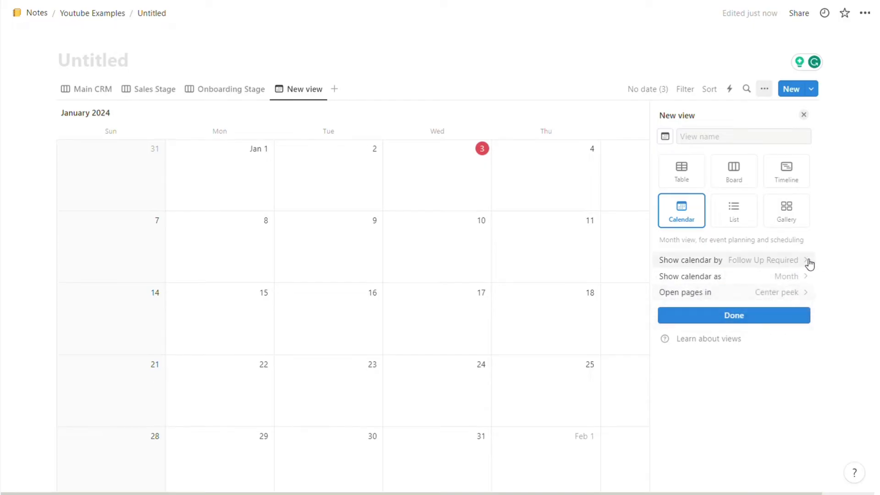
left_click(769, 322)
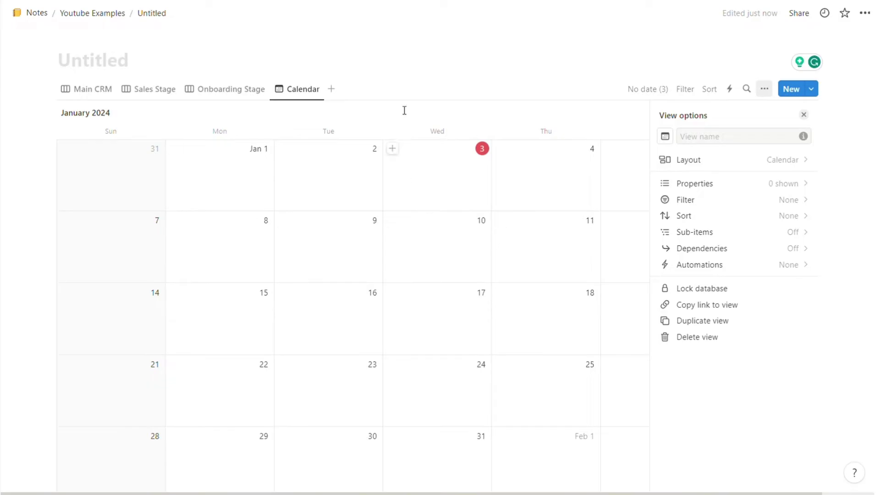
left_click(298, 92)
left_click(316, 129)
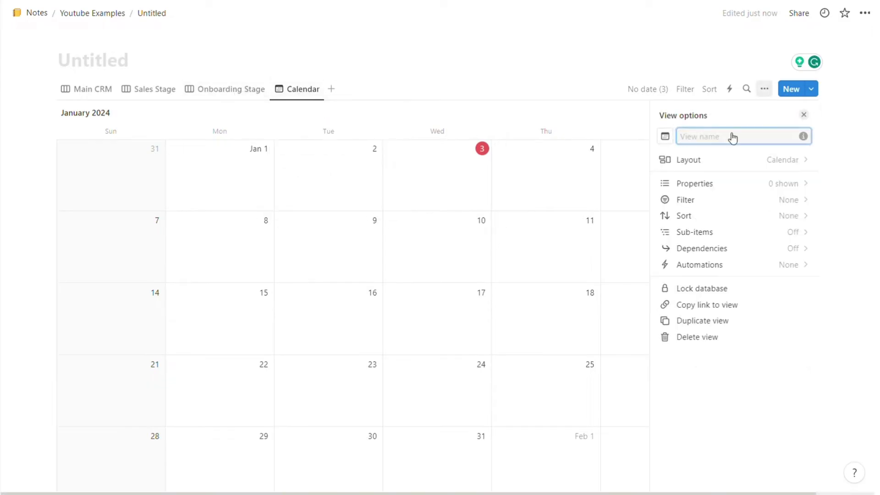
Step: Name the calendar view 'Follow Up Calender' and return to the Main CRM board
type("Follow Up Calender")
left_click(526, 29)
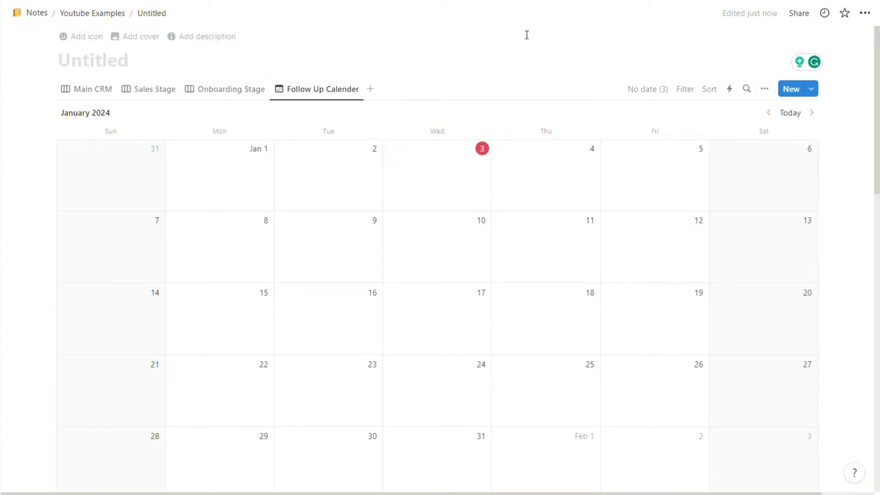
left_click(78, 101)
left_click(87, 95)
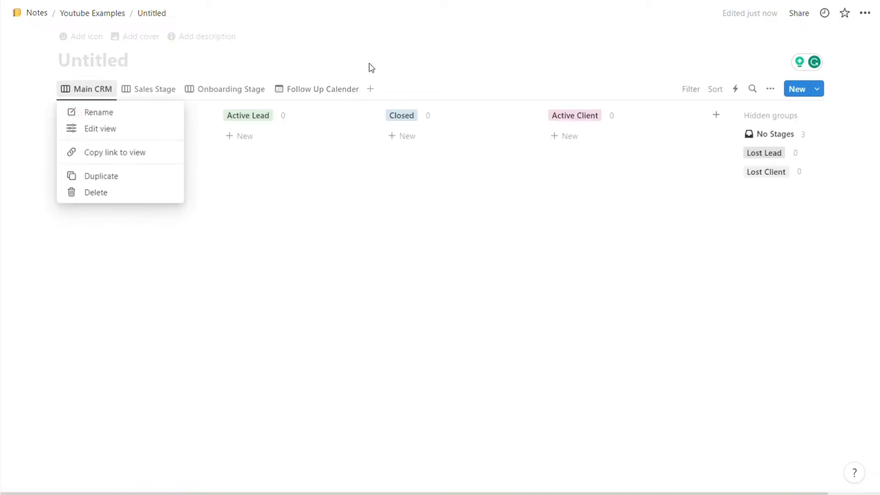
left_click(254, 73)
Step: Title the page 'Fluxomate CRM' by typing '(Company Name) CRM' and replacing the placeholder with 'Fluxomate'
left_click(246, 75)
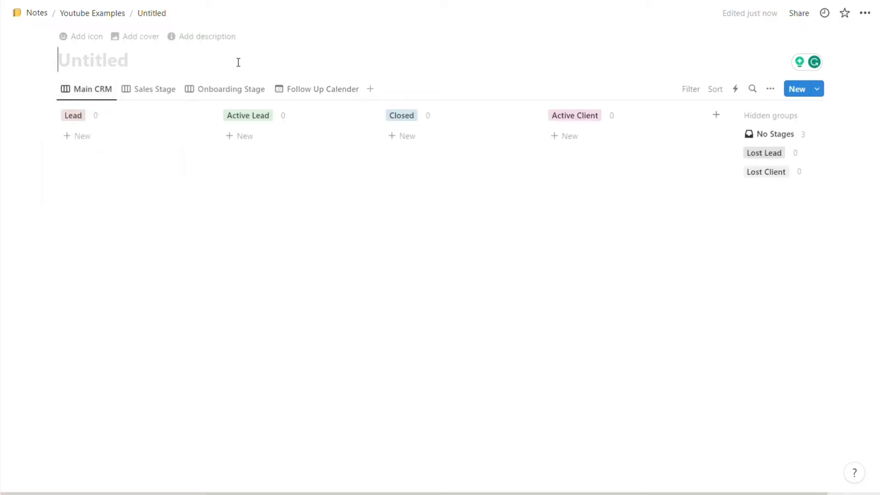
type("(Company Name")
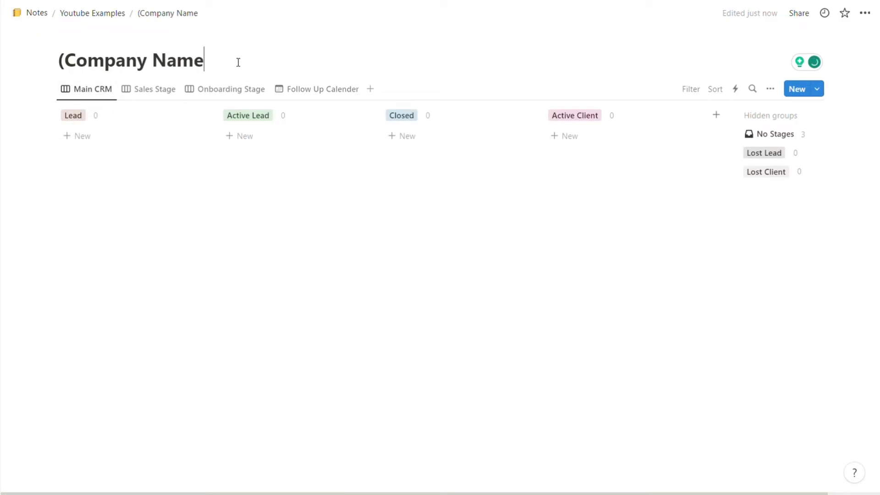
type(") CRM")
left_click_drag(210, 61, 68, 52)
type("Fluxomate")
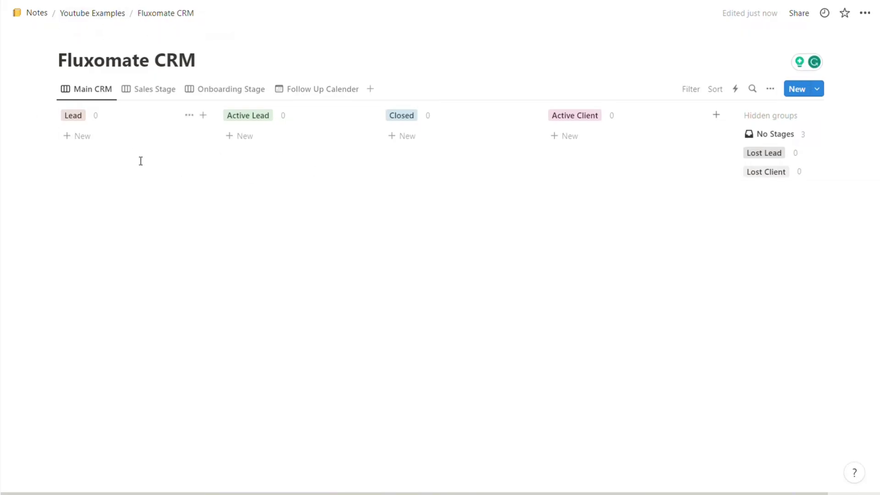
Step: Add an 'Example Company1' card to the Lead column and fill in its email address
left_click(87, 136)
type("E")
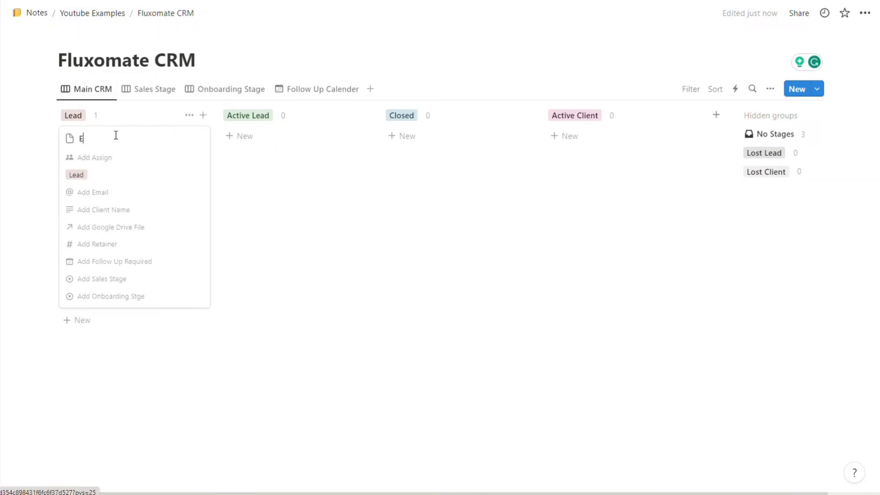
type("xample Company1")
key("Return")
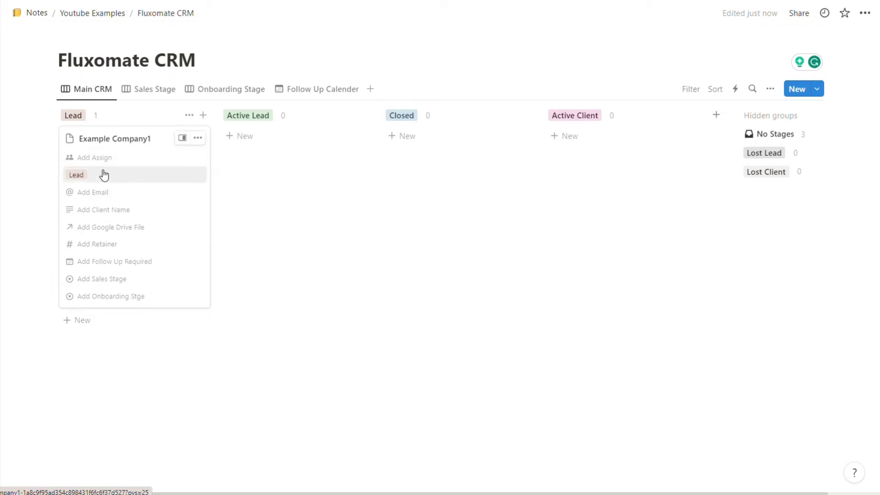
left_click(101, 192)
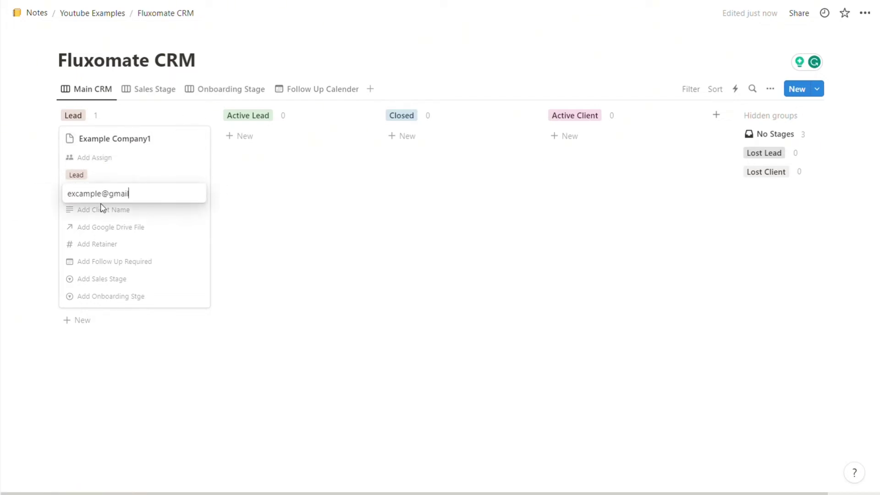
key("Return")
Step: Enter the card's client name and a £1,500.00 retainer
left_click(123, 211)
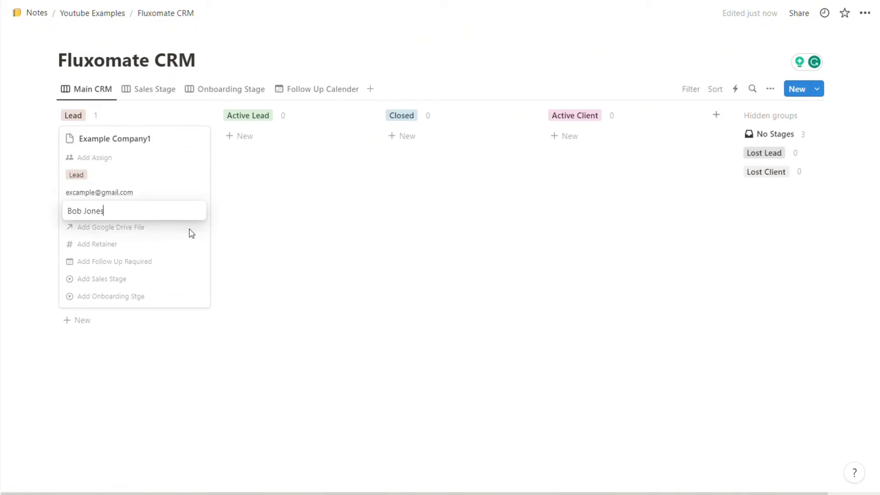
key("Return")
left_click(145, 244)
type("1500")
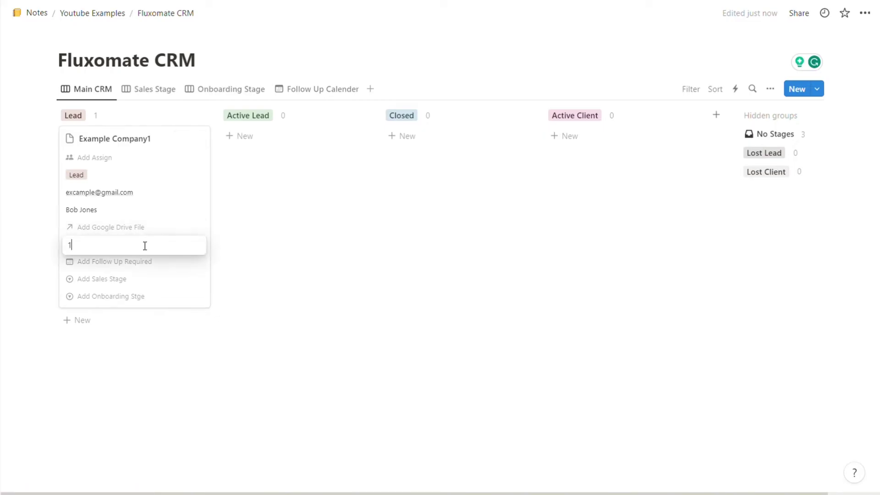
key("Return")
Step: Set the follow-up date to January 18 with a day-of reminder
left_click(131, 261)
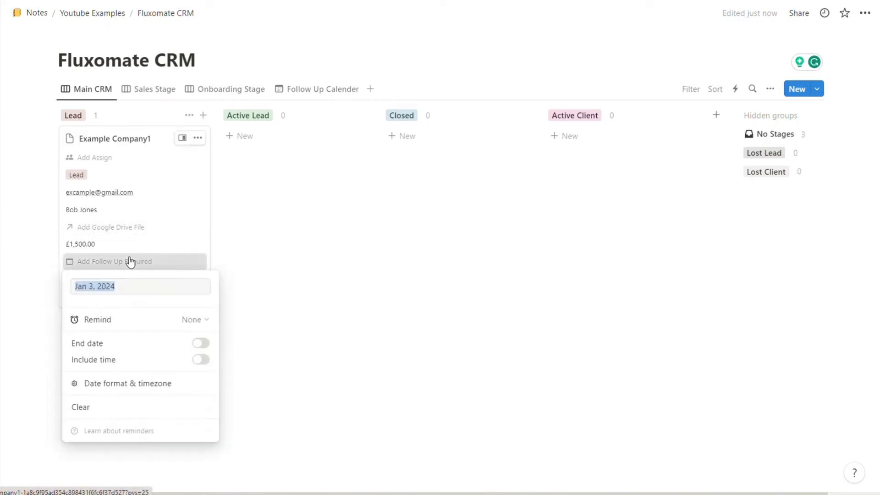
left_click(159, 285)
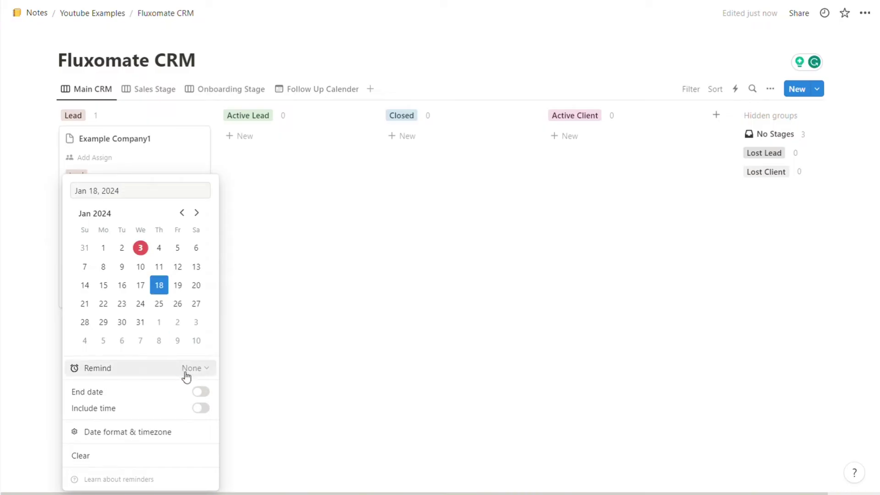
left_click(190, 368)
left_click(275, 352)
left_click(242, 277)
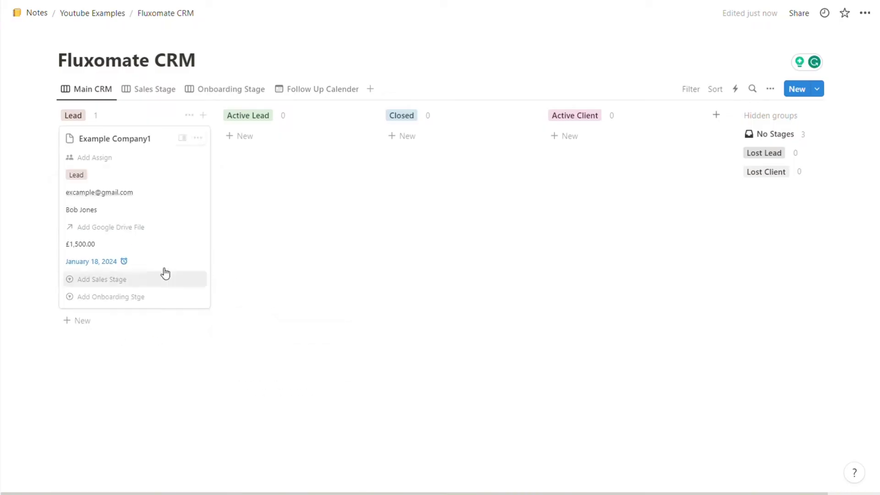
Step: Tag the card with Sales Call and Proposal Review stages
left_click(119, 280)
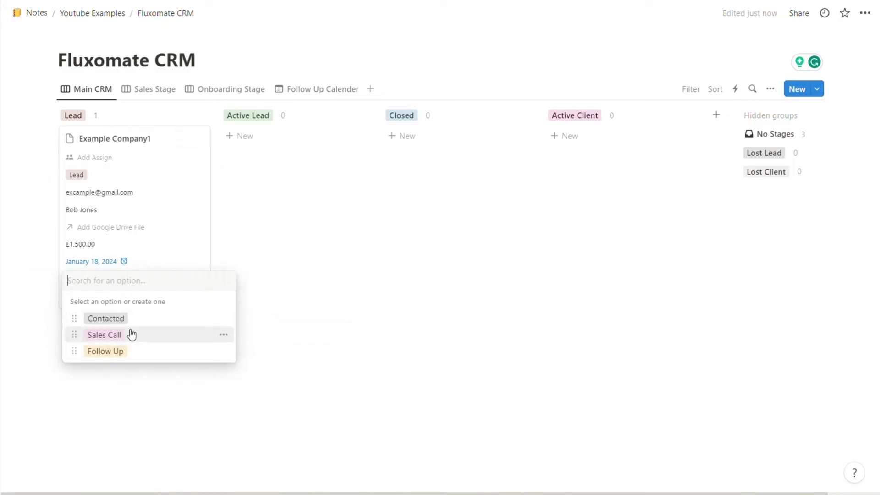
left_click(103, 336)
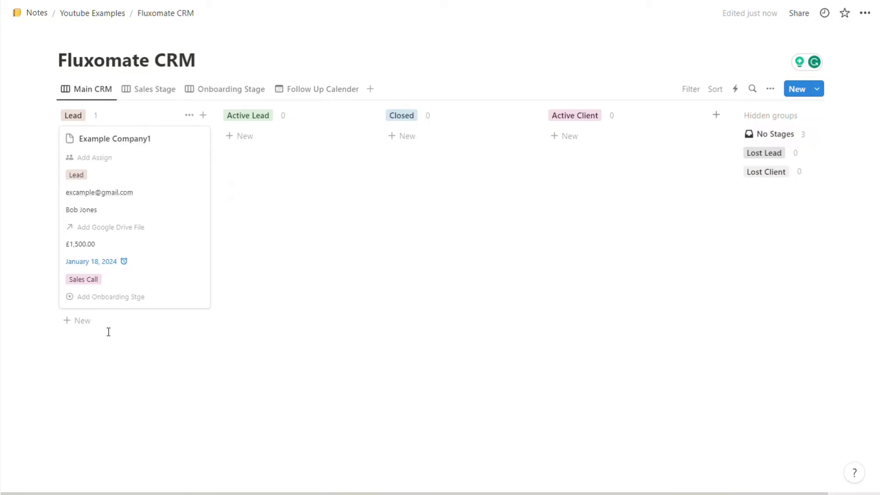
left_click(97, 297)
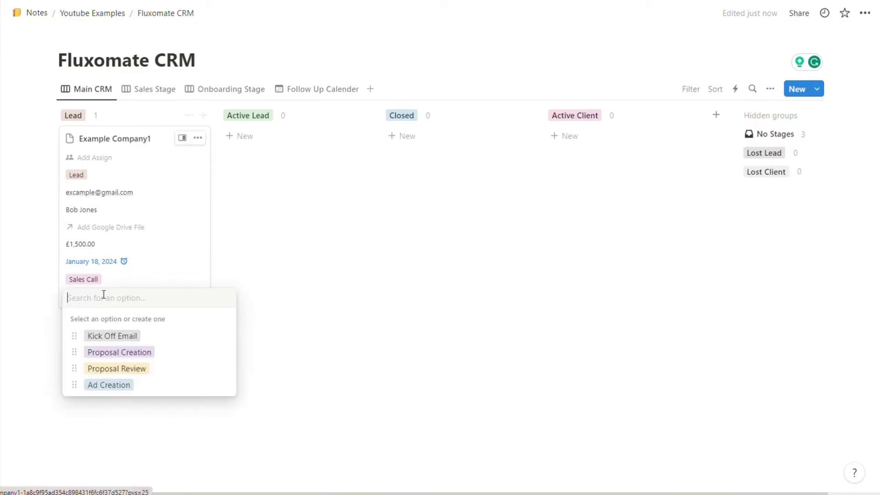
left_click(123, 369)
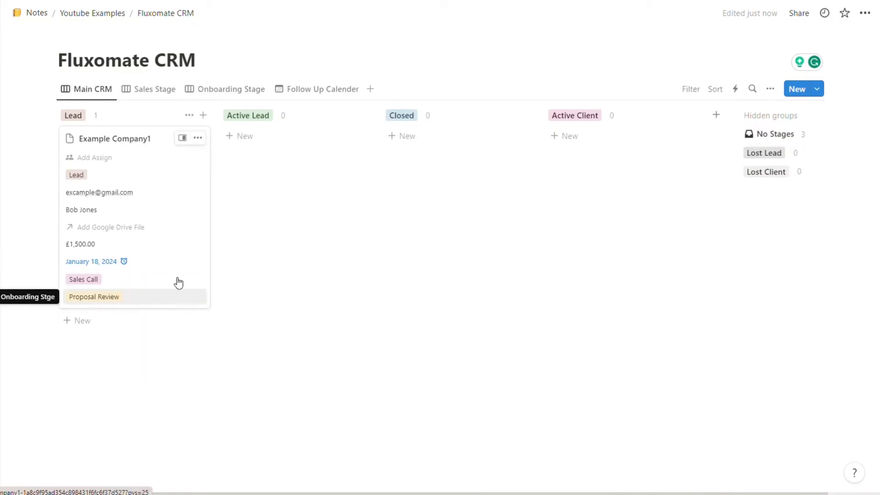
Step: Drag the Example Company1 card through Active Lead and Closed, finally dropping it into Active Client
left_click_drag(141, 169, 426, 289)
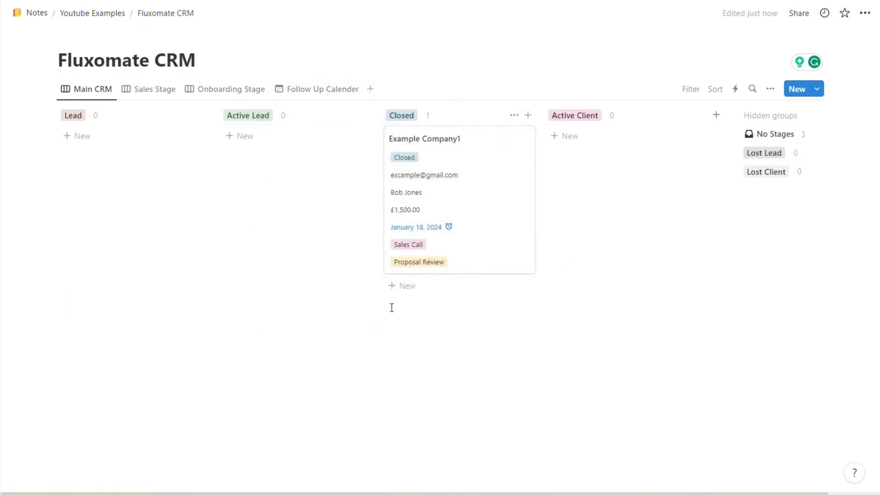
left_click_drag(451, 210, 27, 151)
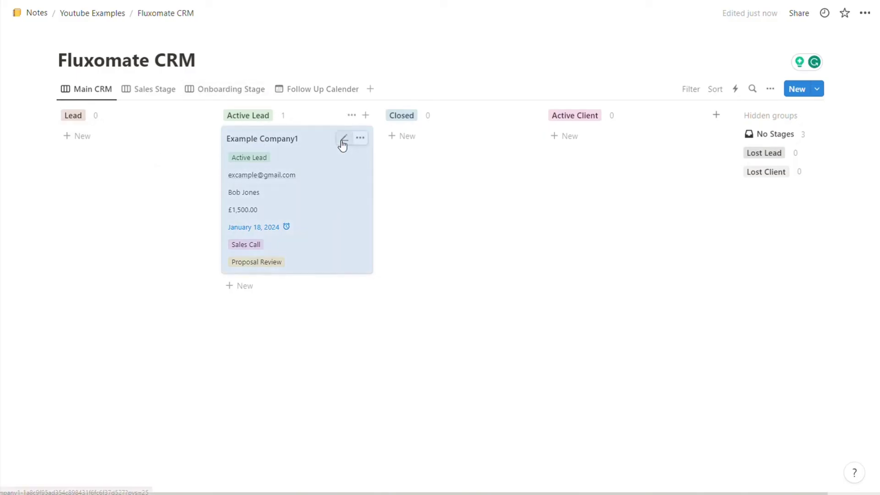
left_click_drag(275, 175, 433, 154)
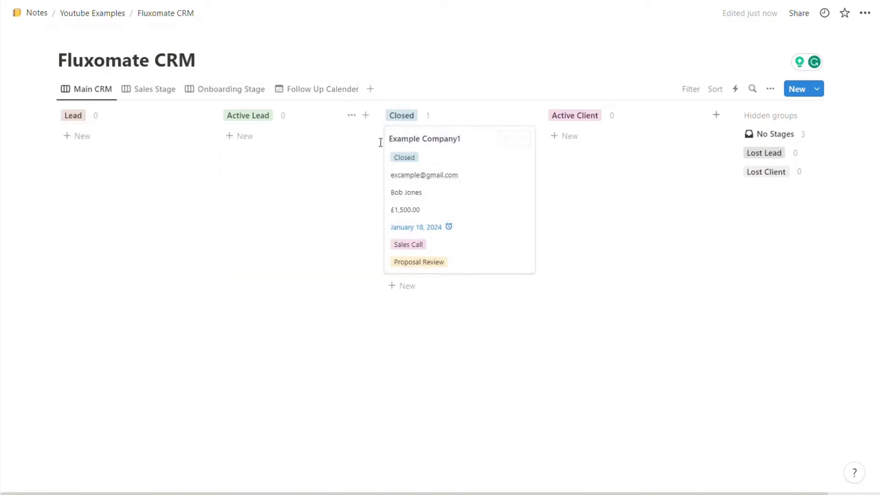
left_click_drag(497, 198, 657, 167)
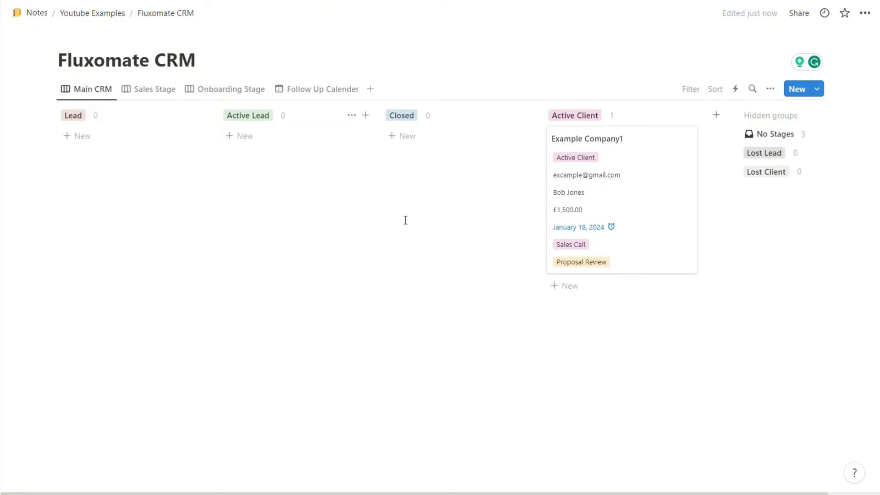
Step: Open the Closed group's name for editing and leave it unchanged
left_click(441, 116)
left_click(431, 116)
left_click(471, 117)
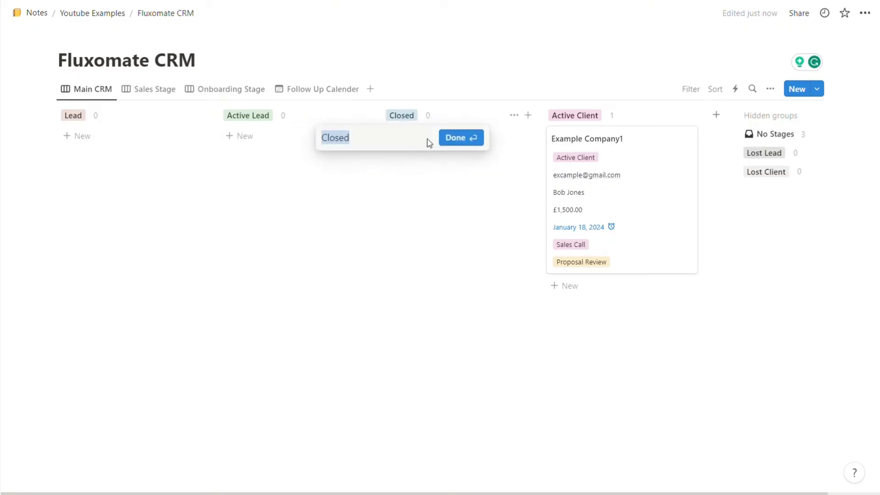
left_click(433, 122)
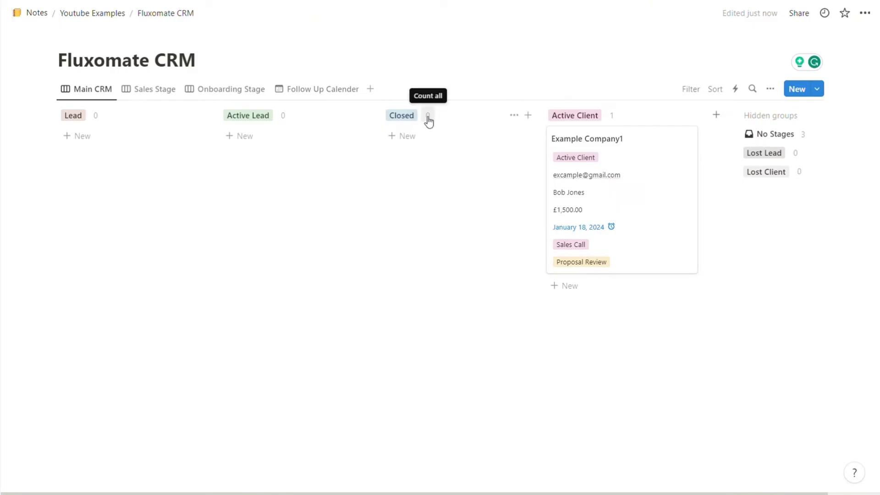
Step: Show the summed Retainer in each column header and move Example Company1 back to Lead
left_click(428, 117)
mouse_move(403, 152)
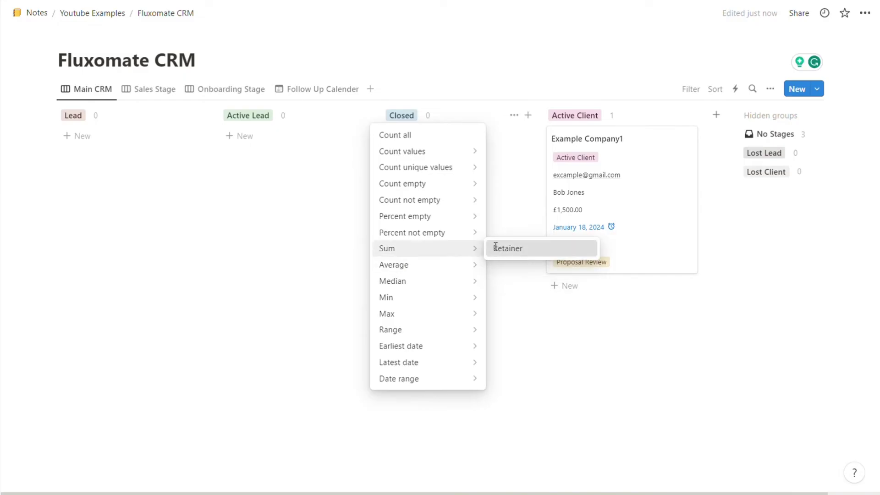
left_click(504, 248)
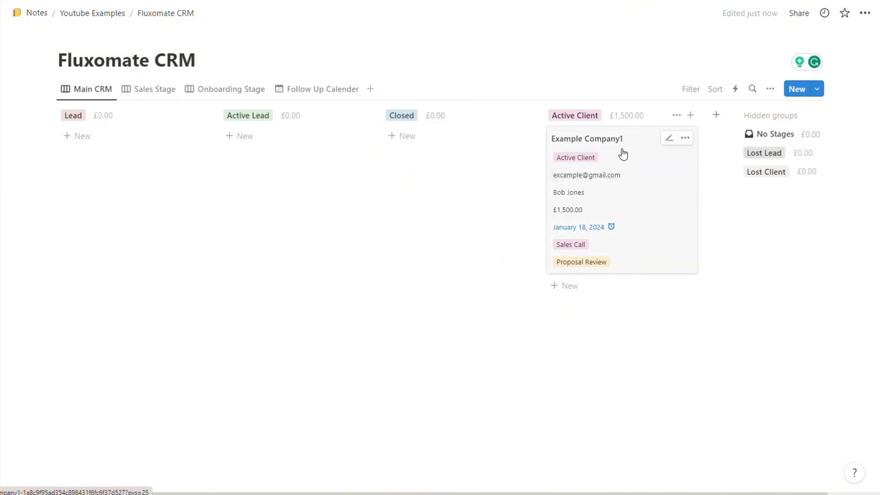
left_click_drag(591, 197, 83, 124)
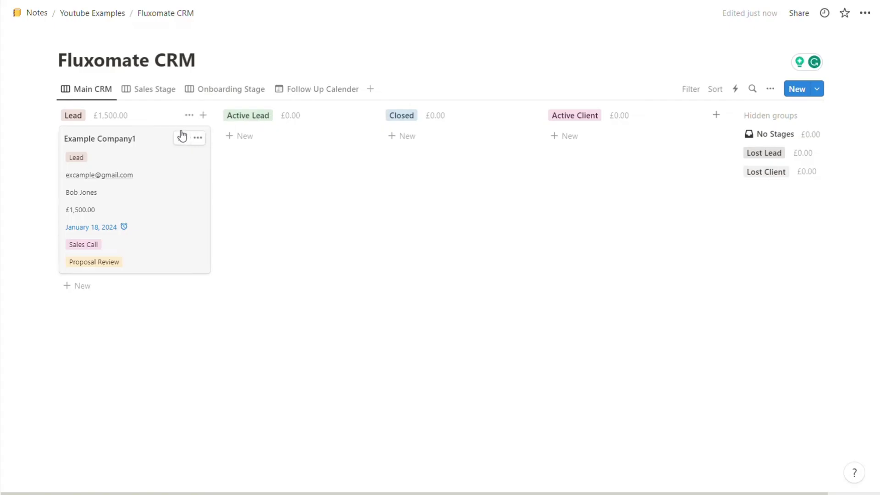
Step: Append emojis to the stage names: a banknote after Closed and a rocket after Active Client
left_click(263, 117)
key("super+period")
left_click(413, 119)
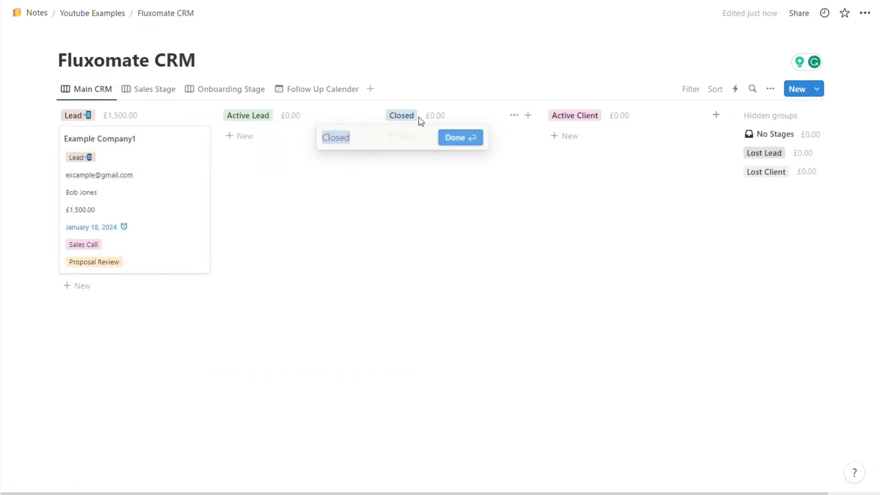
key("super+period")
type("cash")
left_click(399, 257)
left_click(568, 118)
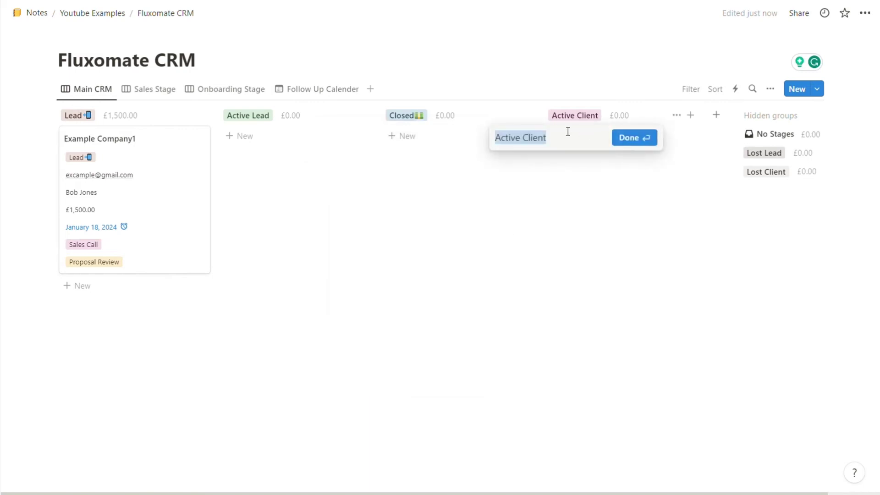
key("super+period")
left_click(568, 249)
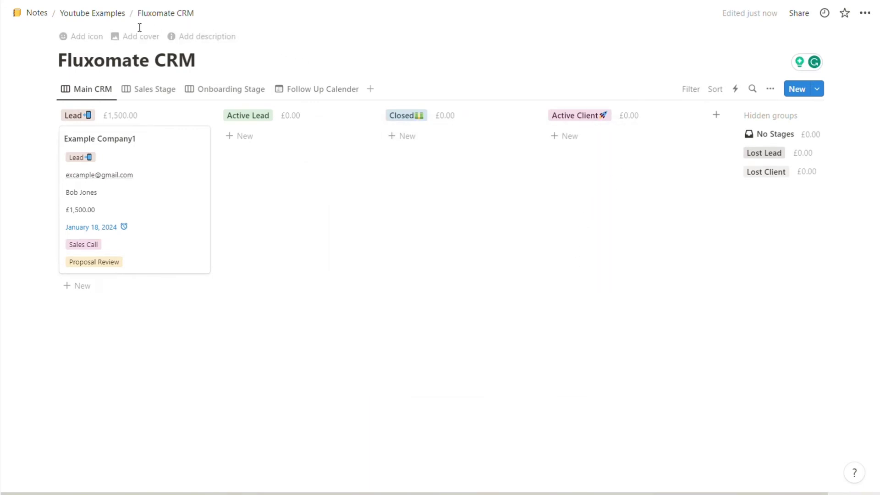
Step: Add the Fluxomate cover banner and set a red telephone emoji as the page icon
left_click(131, 36)
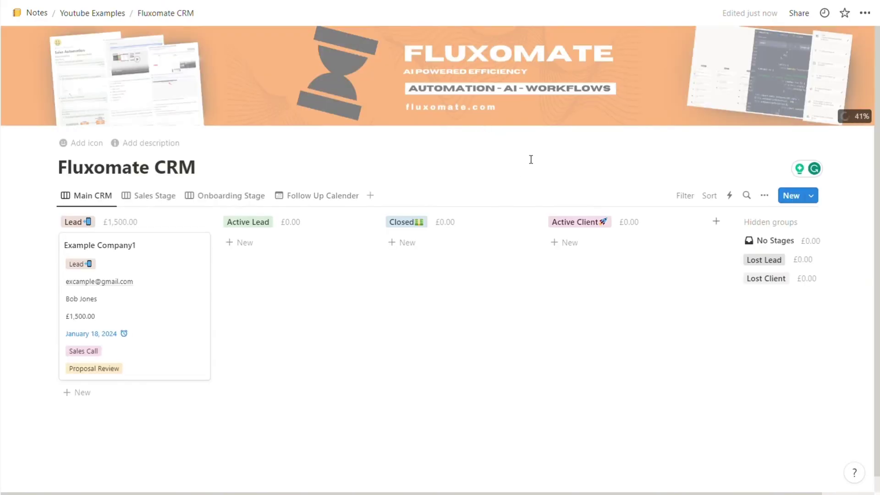
left_click(87, 143)
left_click(138, 270)
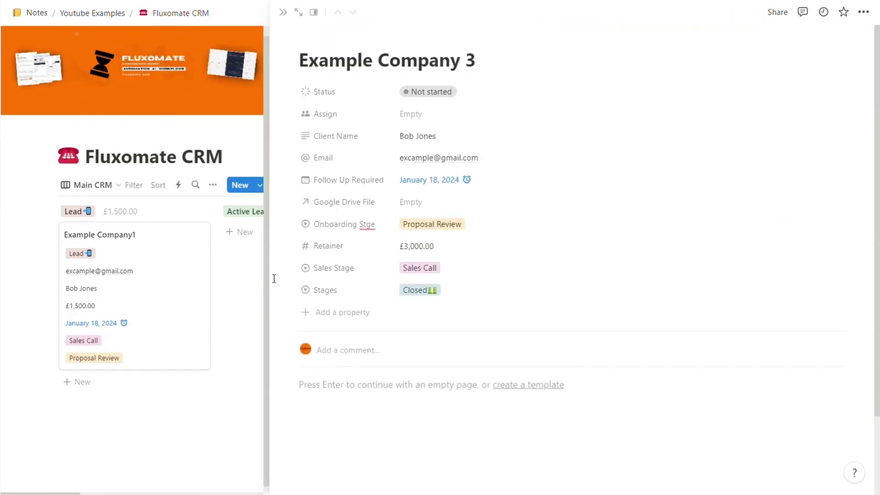
Step: Close the Example Company 3 panel and edit its £3,000.00 retainer on the board
left_click(275, 277)
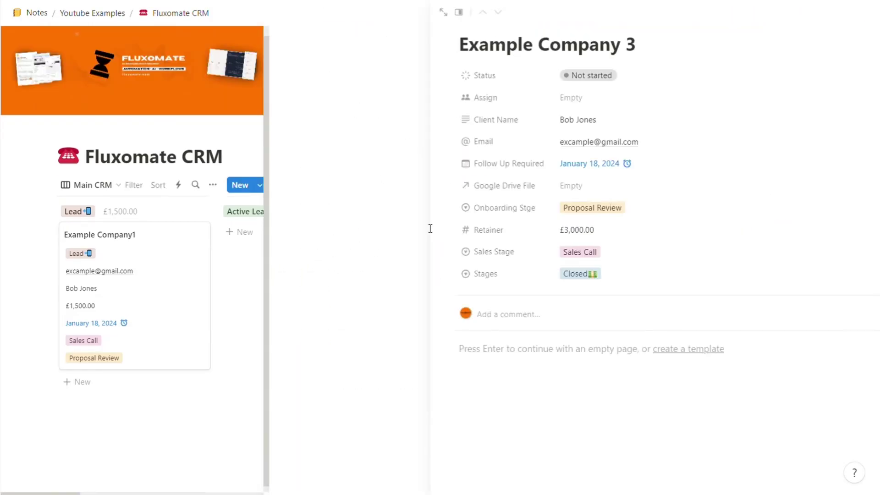
left_click(412, 307)
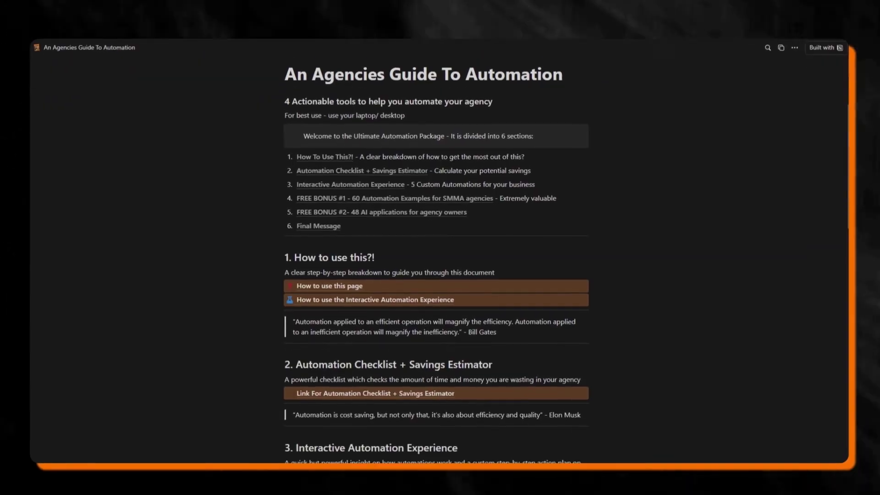
scroll(438, 257, "down", 3)
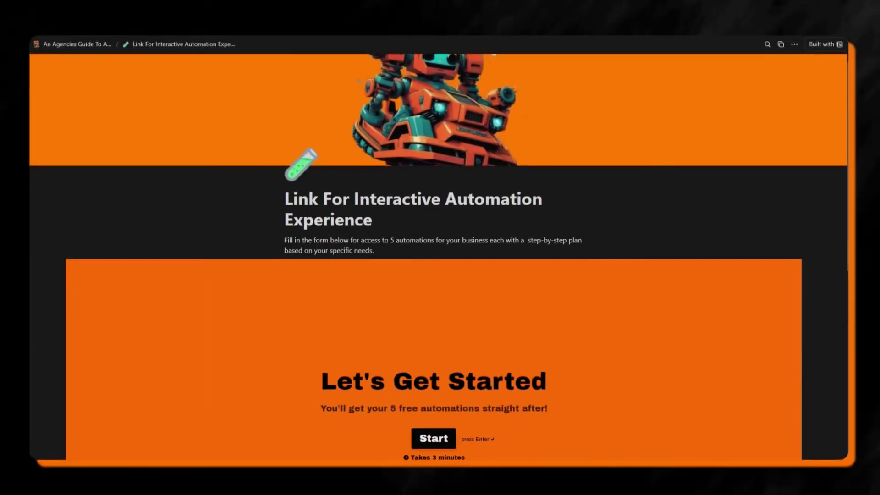
Step: Scroll down through the An Agencies Guide To Automation page
scroll(438, 257, "down", 2)
scroll(438, 240, "down", 3)
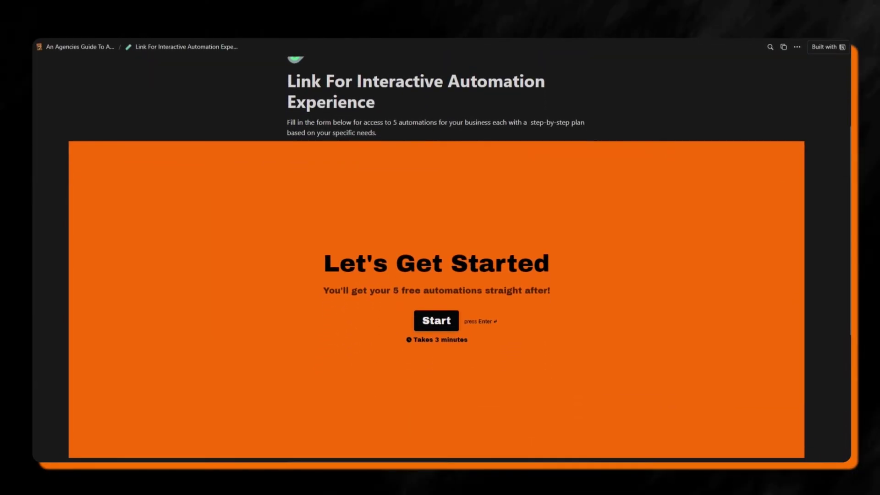